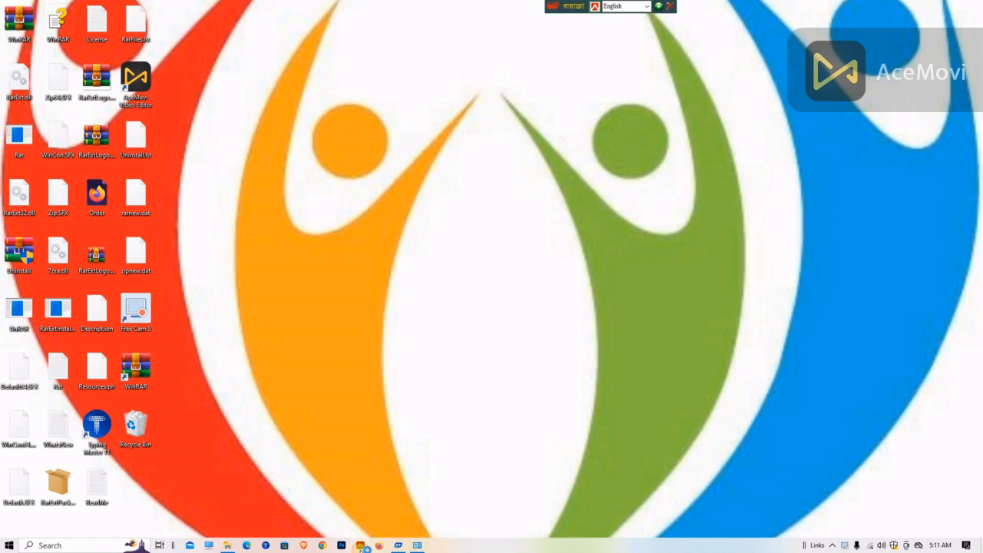
# - Start Adobe Illustrator and open the recent file Untitled-1.jpg
pyautogui.click(361, 545)
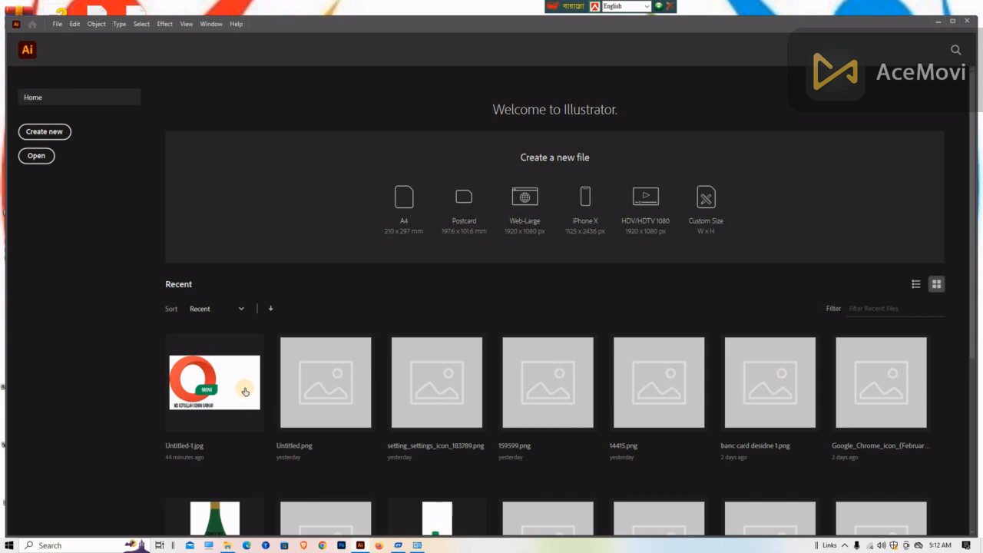
pyautogui.click(245, 391)
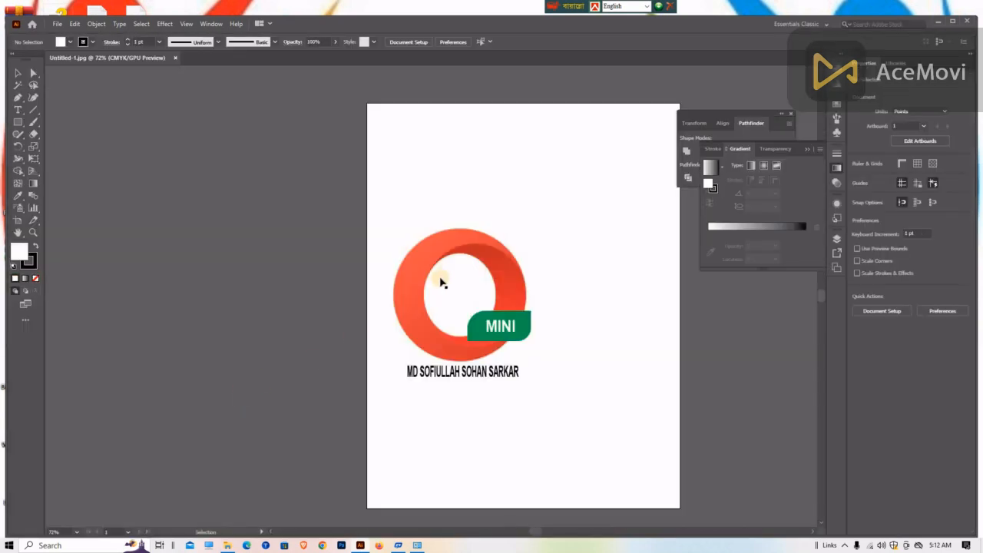
# - Move the reference logo image up to the top edge of the artboard and deselect it
pyautogui.moveTo(455, 335); pyautogui.dragTo(444, 212)
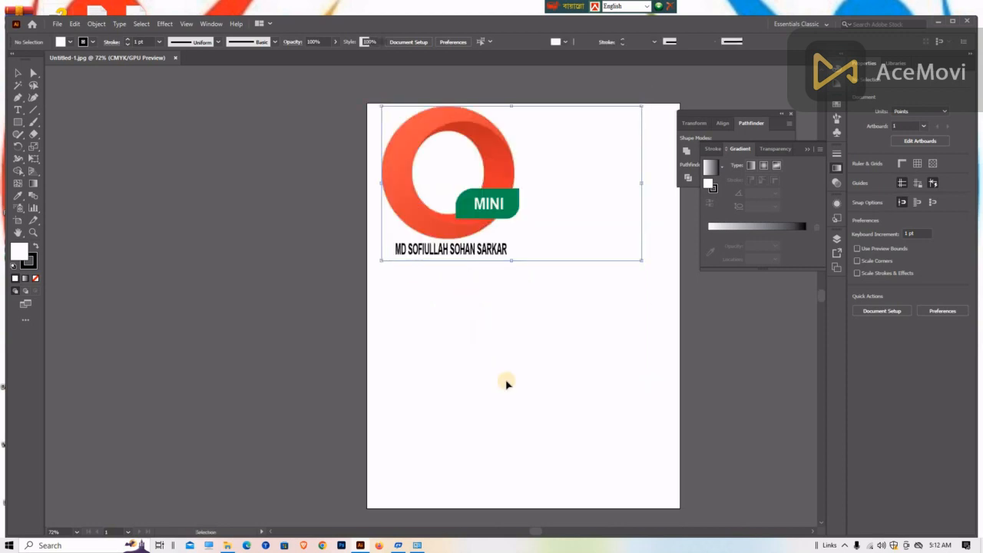
pyautogui.click(569, 303)
pyautogui.scroll(-4, 619, 273)
pyautogui.scroll(5, 620, 279)
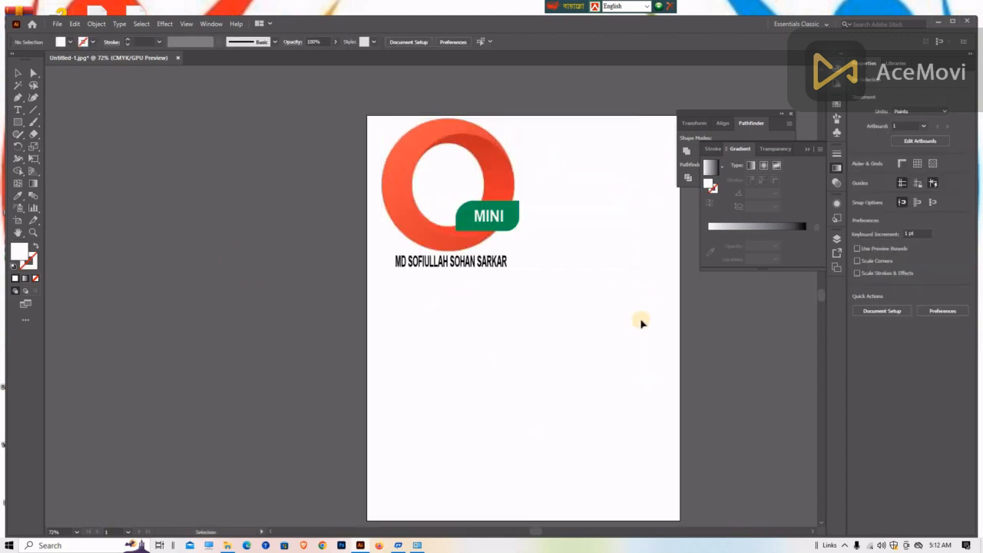
pyautogui.scroll(-3, 566, 186)
pyautogui.scroll(2, 560, 187)
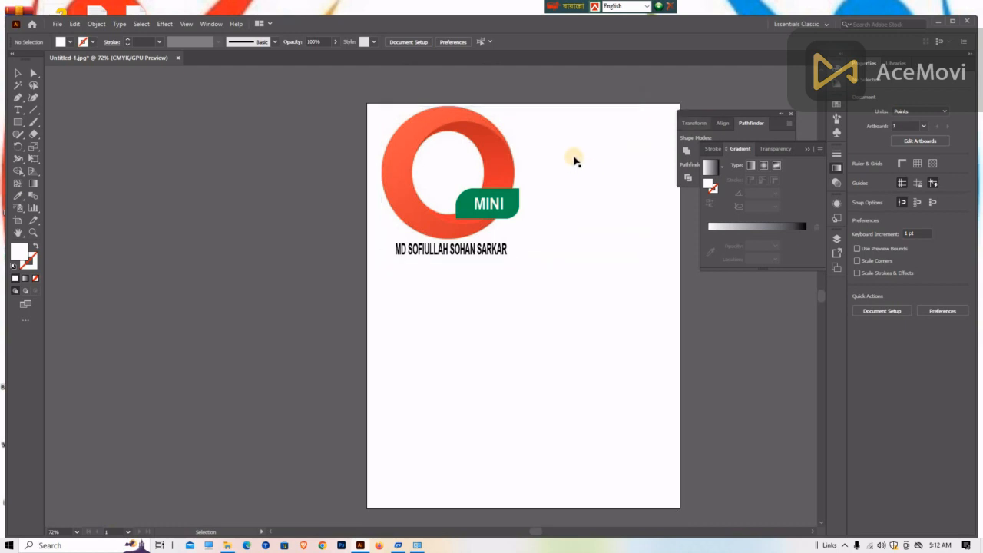
# - Draw a circle about 254 pt in diameter below the reference logo, with no fill and a 1 pt black stroke
pyautogui.click(17, 133)
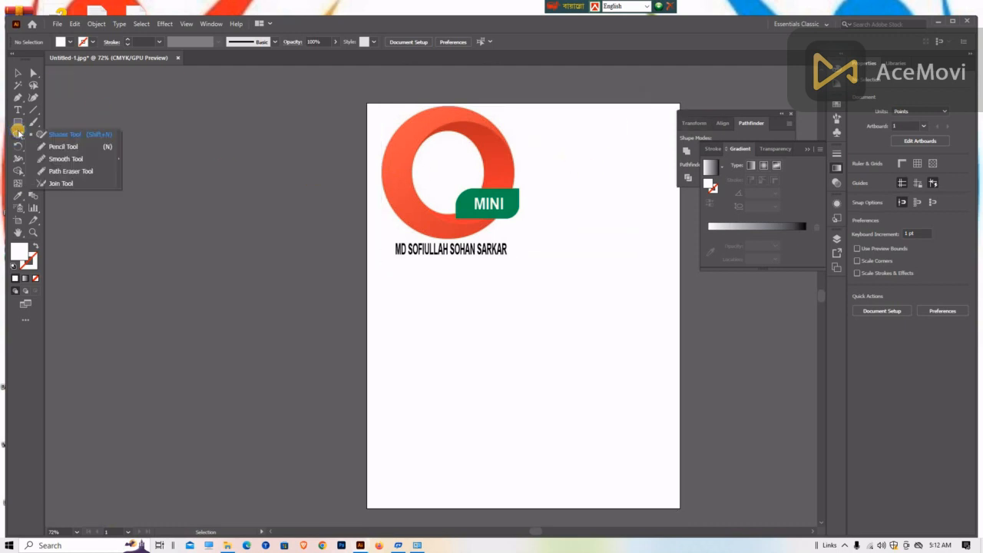
pyautogui.moveTo(17, 121); pyautogui.dragTo(77, 147)
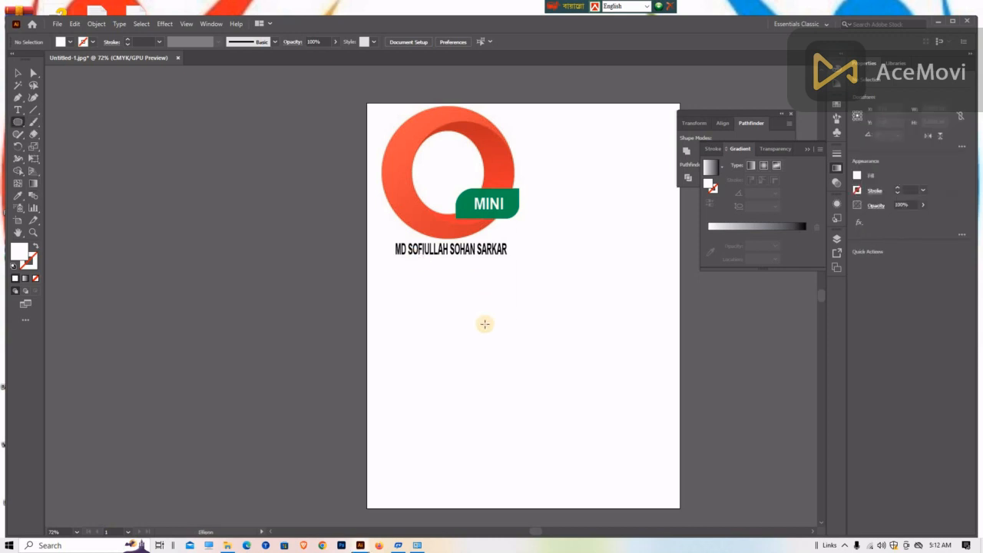
pyautogui.moveTo(485, 324); pyautogui.dragTo(545, 370)
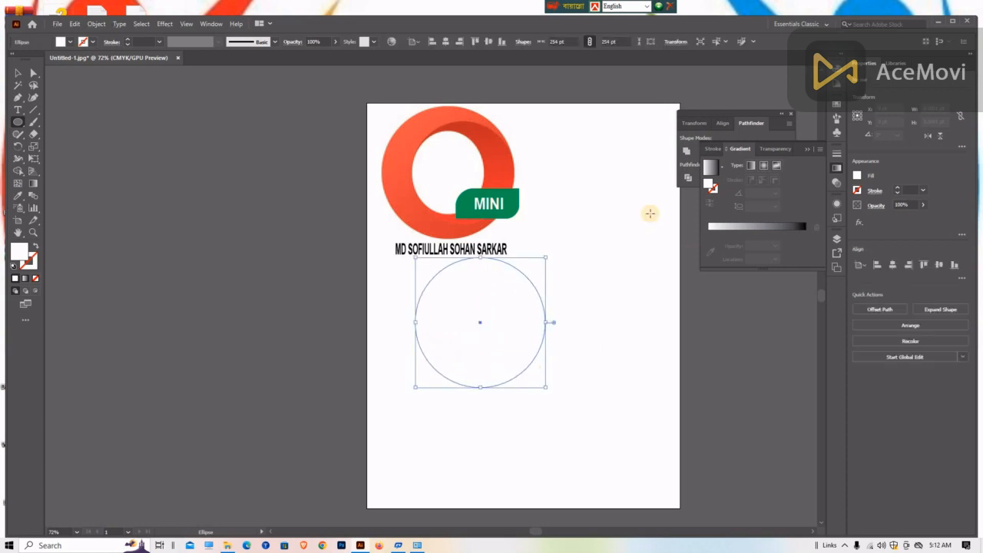
pyautogui.click(13, 267)
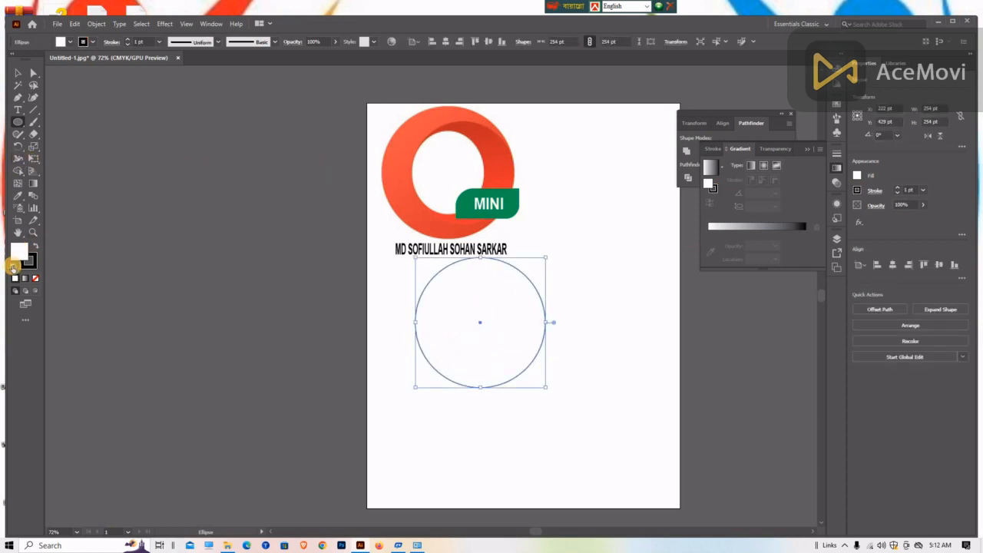
pyautogui.press('/')
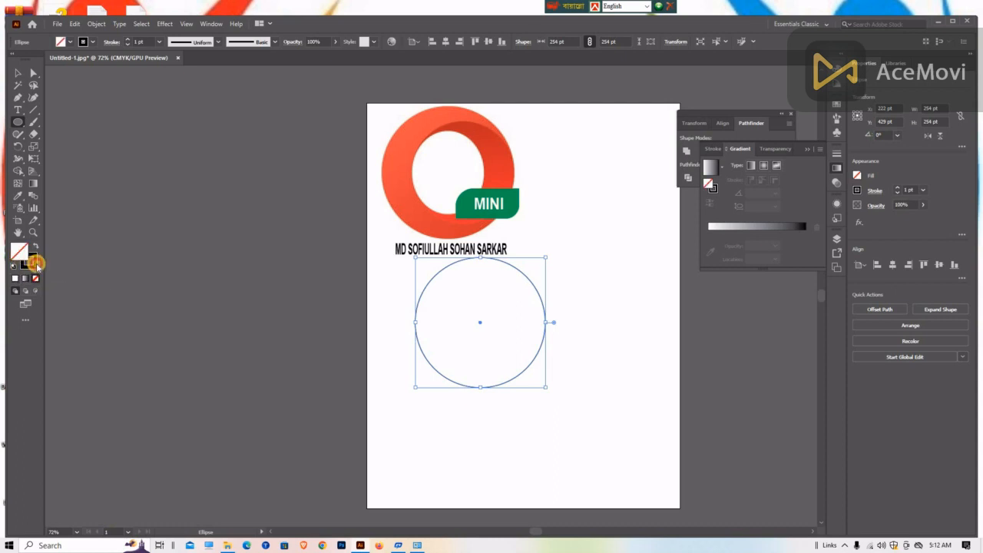
pyautogui.click(35, 262)
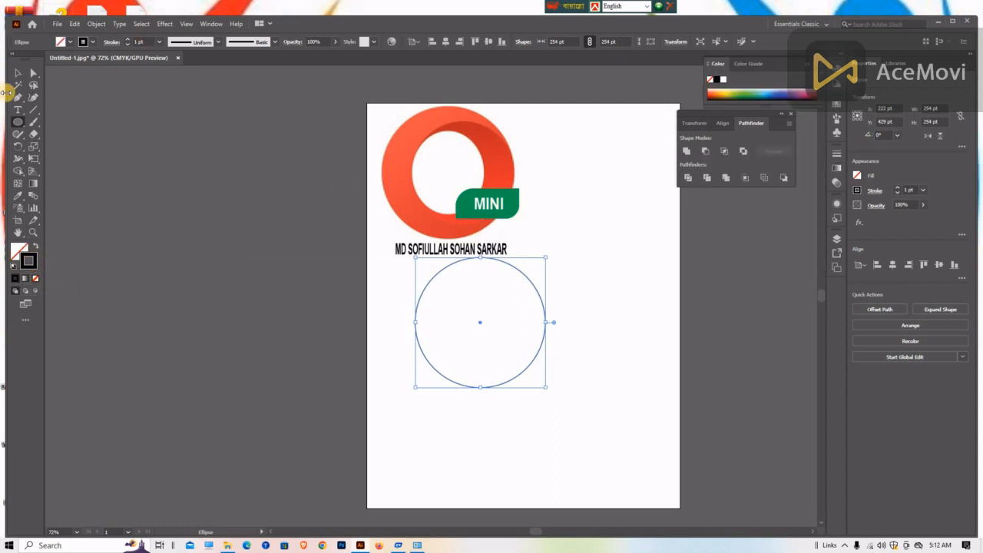
# - Move the circle down and to the right so it stands clear of the reference logo
pyautogui.click(17, 72)
pyautogui.click(501, 252)
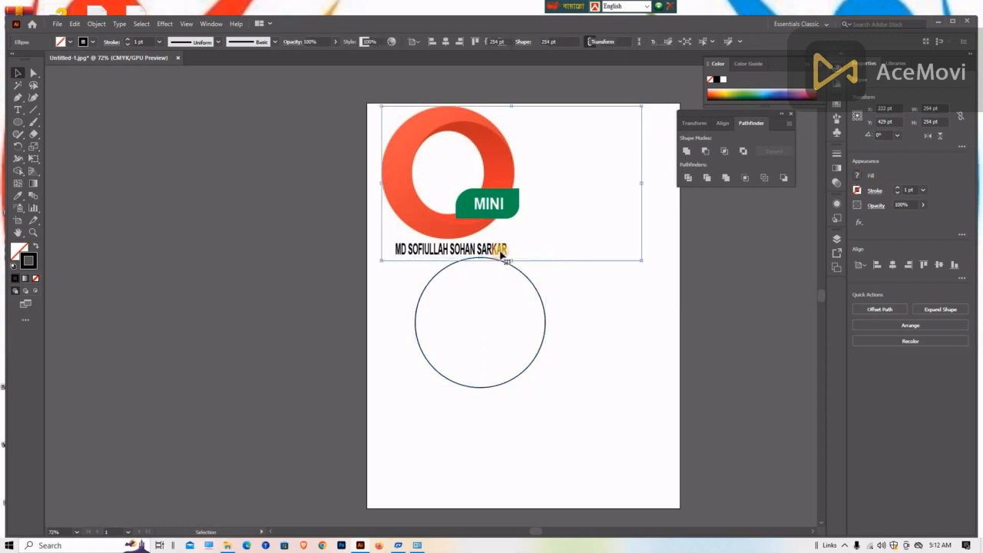
pyautogui.moveTo(543, 295); pyautogui.dragTo(577, 325)
pyautogui.click(619, 287)
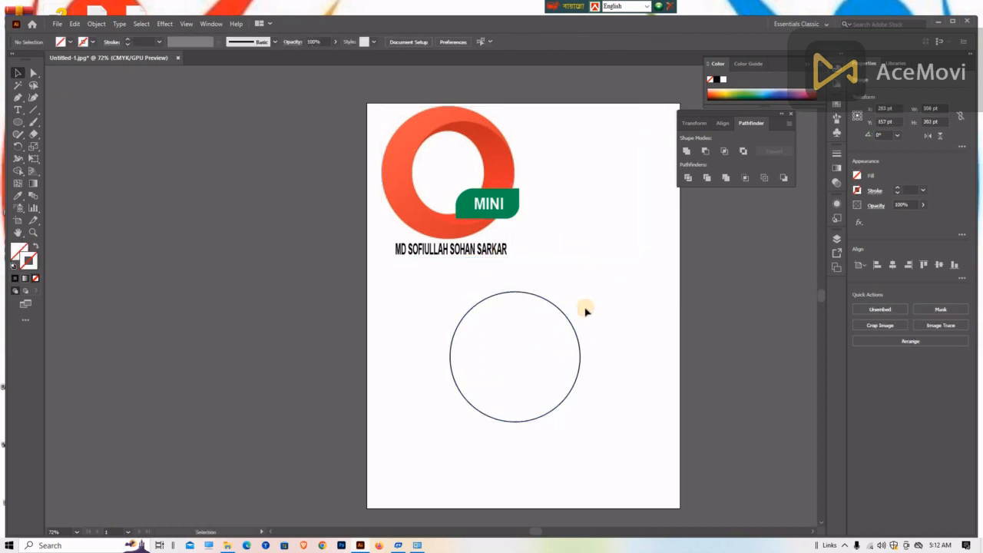
# - Duplicate the circle in place and scale the copy from its centre to about 163 pt in diameter
pyautogui.click(574, 326)
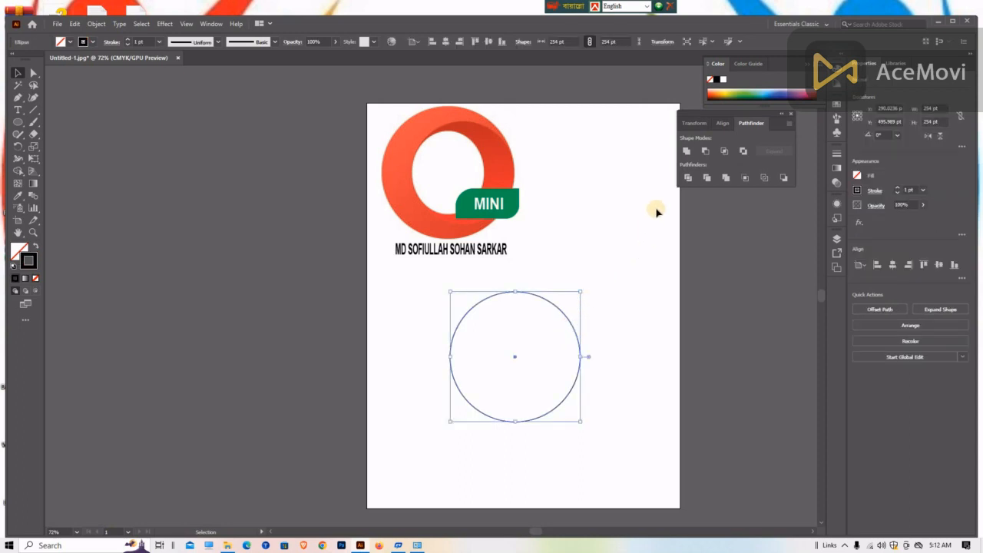
pyautogui.press('a')
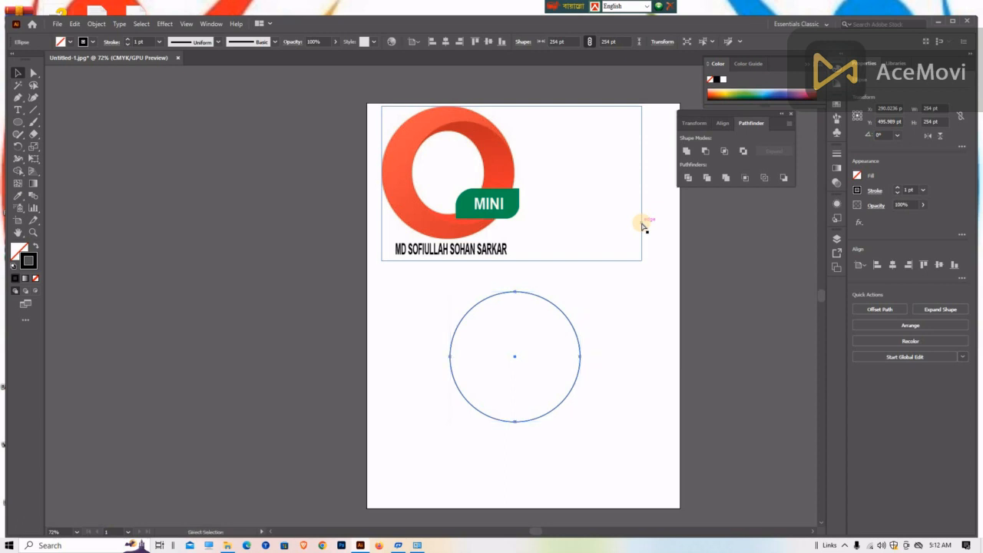
pyautogui.press('v')
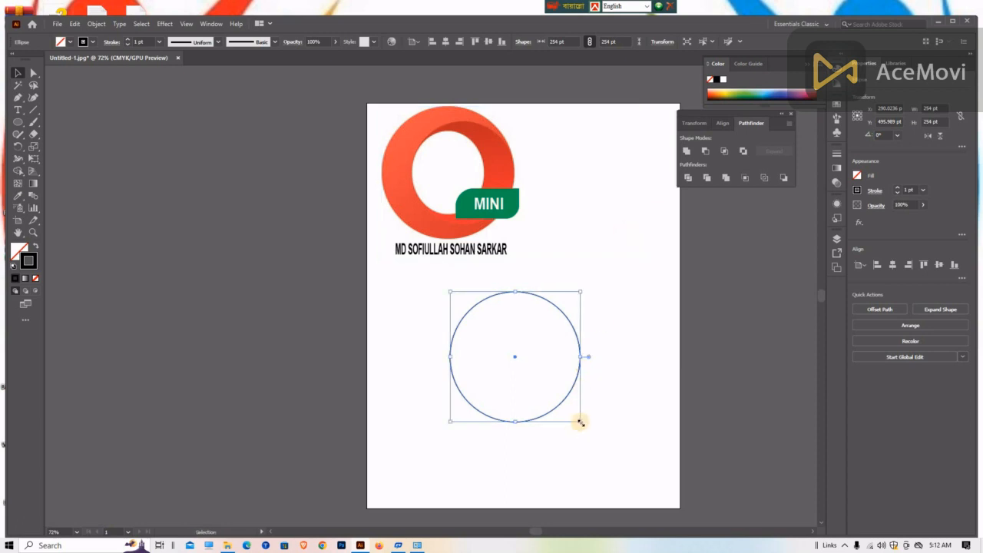
pyautogui.moveTo(576, 420); pyautogui.dragTo(566, 400)
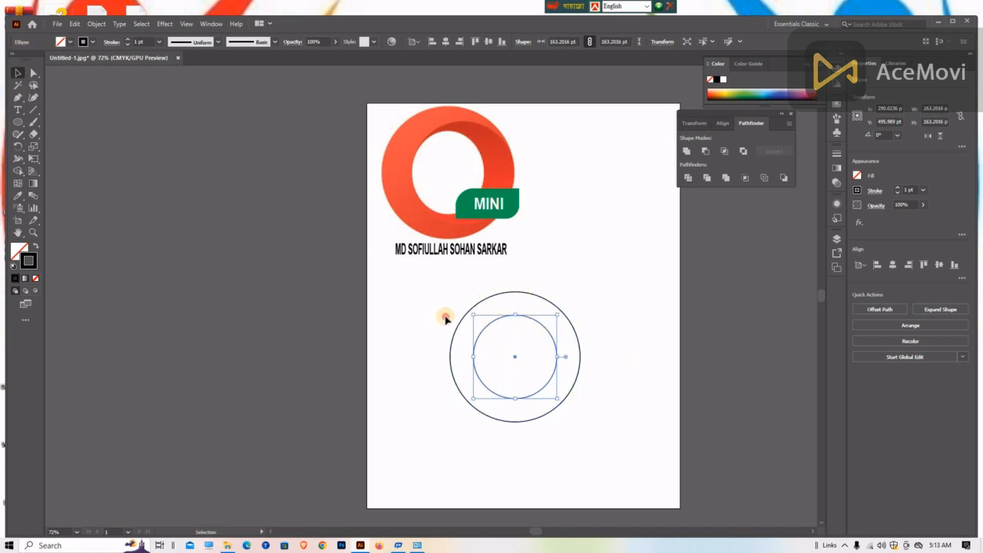
# - Copy the inner circle, then stretch the original vertically from its centre into an ellipse about 190 pt tall
pyautogui.click(446, 315)
pyautogui.click(520, 399)
pyautogui.press('a')
pyautogui.press('v')
pyautogui.moveTo(516, 400); pyautogui.dragTo(518, 405)
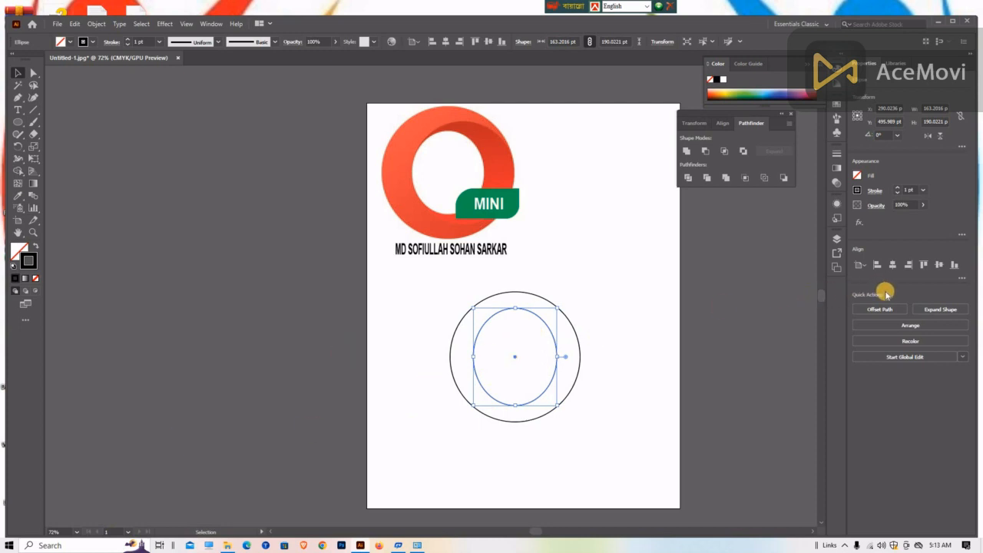
# - Paste the copied circle in front and scale it proportionally to about 209 pt so it reaches the outer circle's right edge
pyautogui.hotkey('ctrl', 'z')
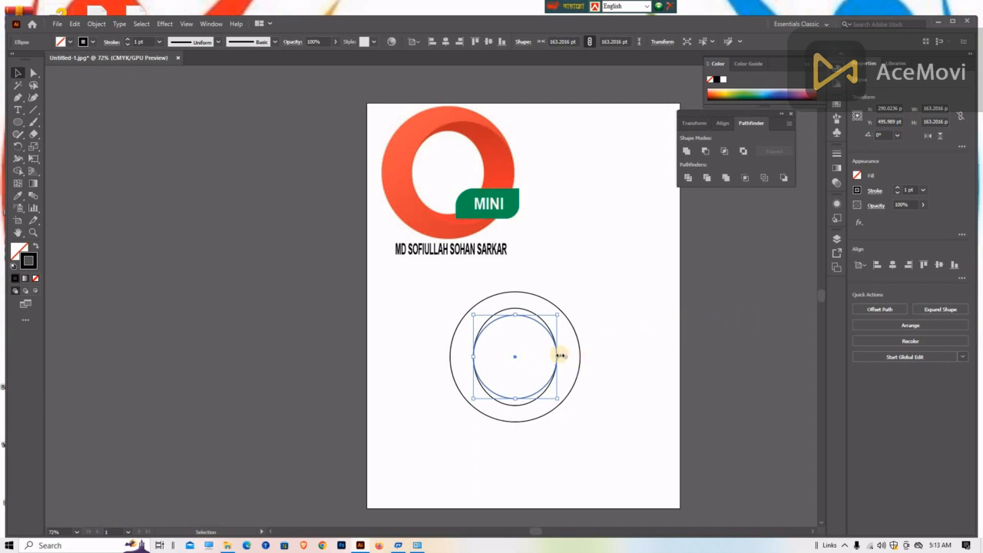
pyautogui.moveTo(558, 358); pyautogui.dragTo(583, 352)
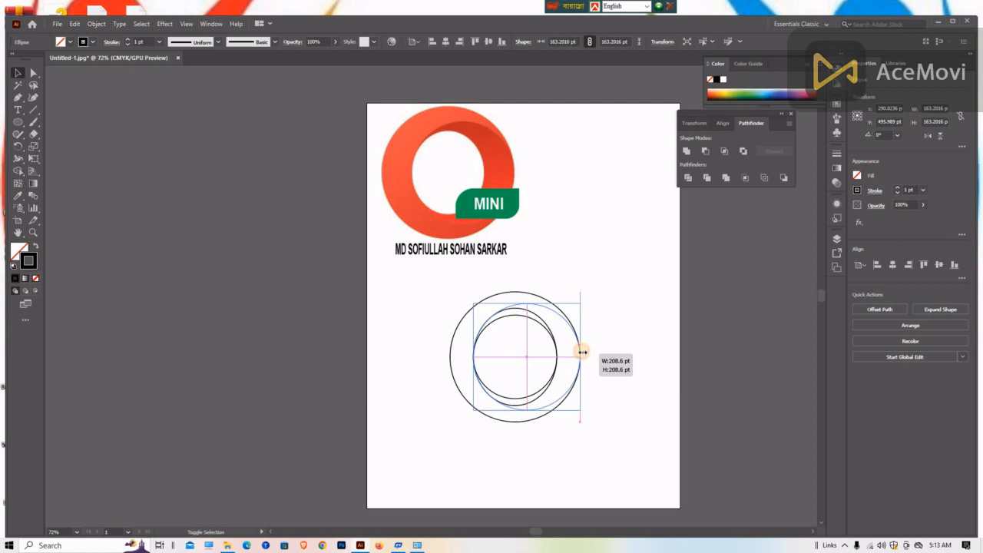
pyautogui.moveTo(583, 352); pyautogui.dragTo(583, 352)
pyautogui.hotkey('ctrl', 'z')
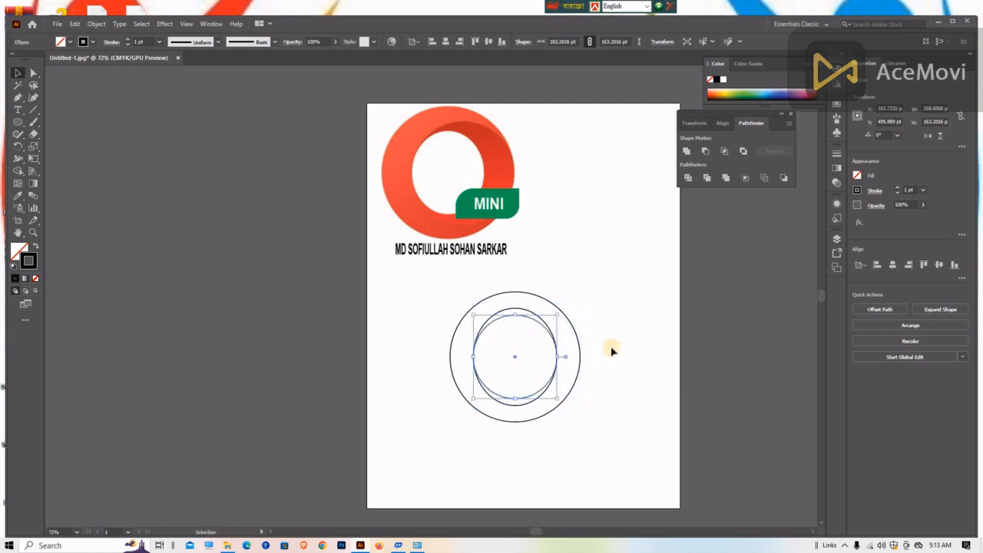
pyautogui.moveTo(560, 357); pyautogui.dragTo(582, 356)
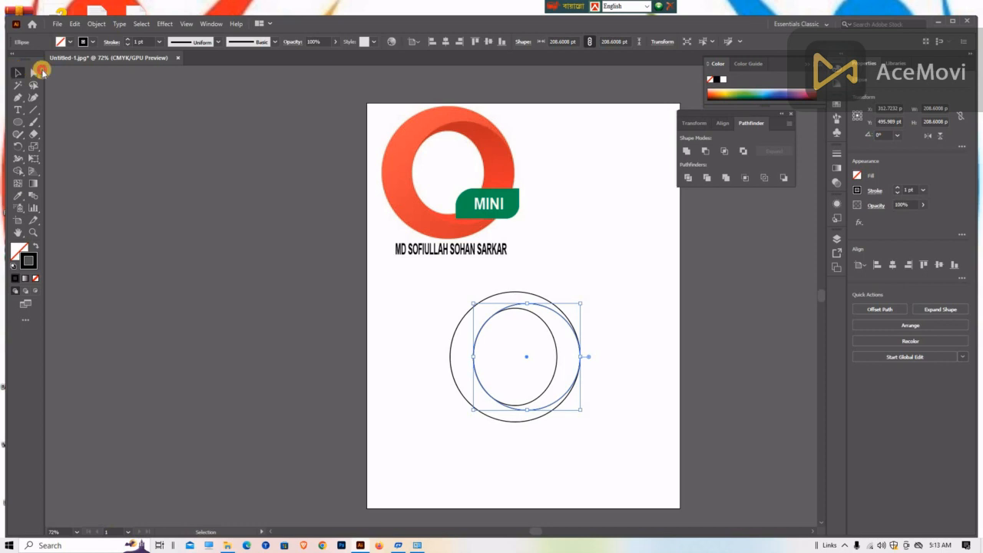
pyautogui.click(87, 98)
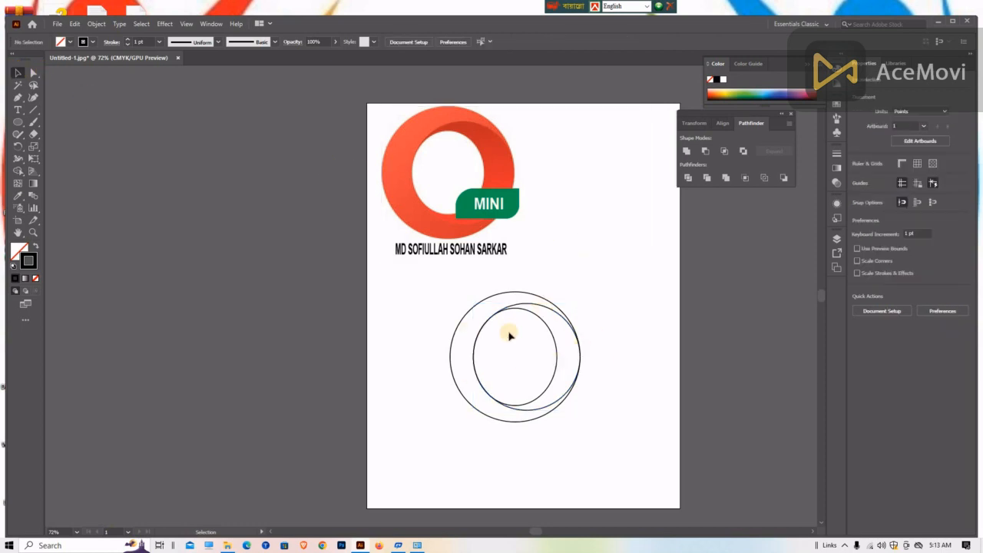
# - Give all three overlapping ring shapes a black fill and no stroke
pyautogui.moveTo(405, 277); pyautogui.dragTo(623, 441)
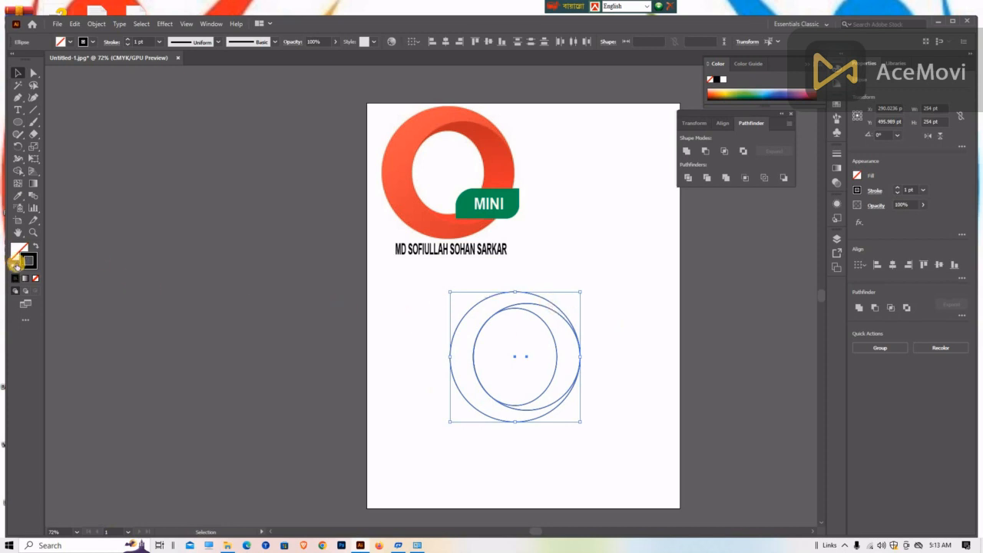
pyautogui.click(15, 265)
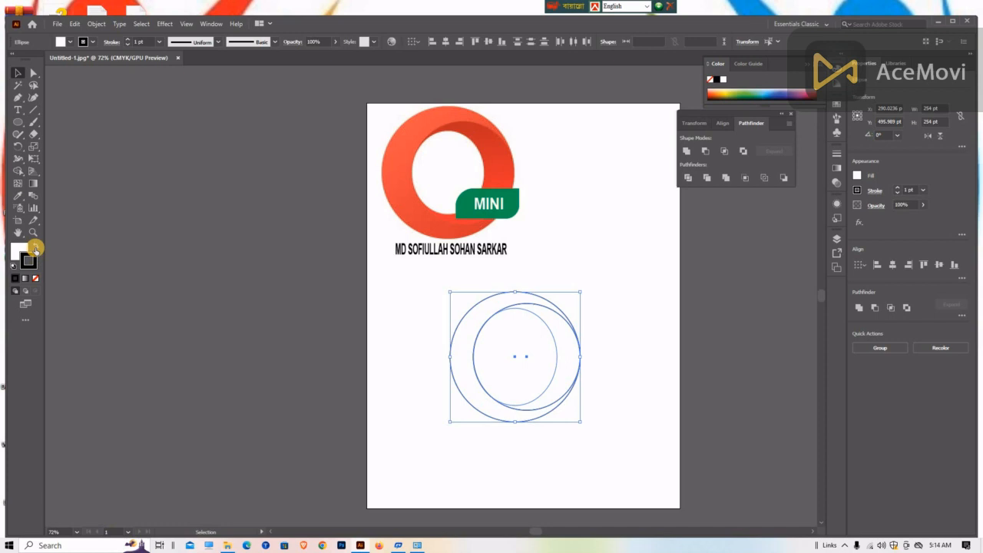
pyautogui.click(36, 246)
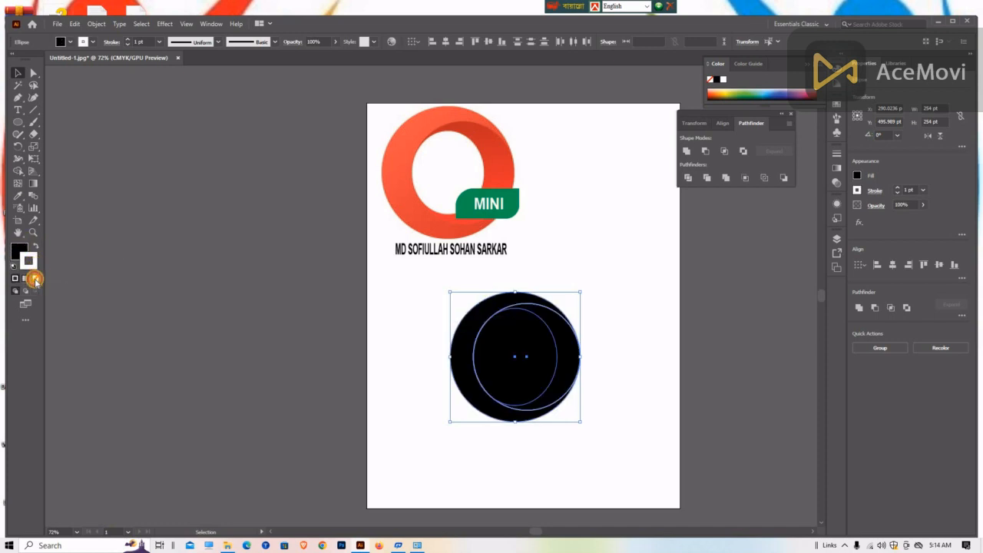
pyautogui.click(35, 278)
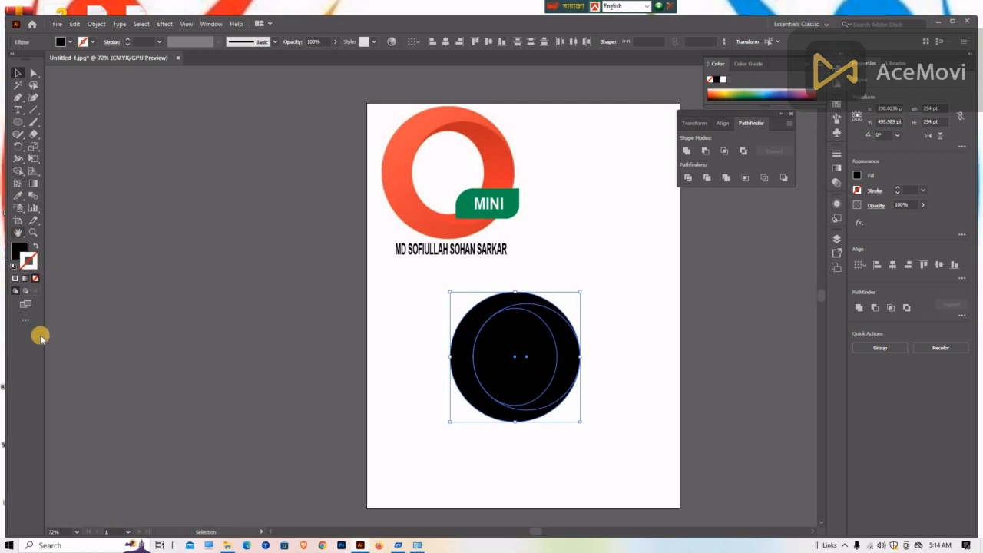
pyautogui.click(661, 320)
pyautogui.moveTo(437, 300); pyautogui.dragTo(630, 452)
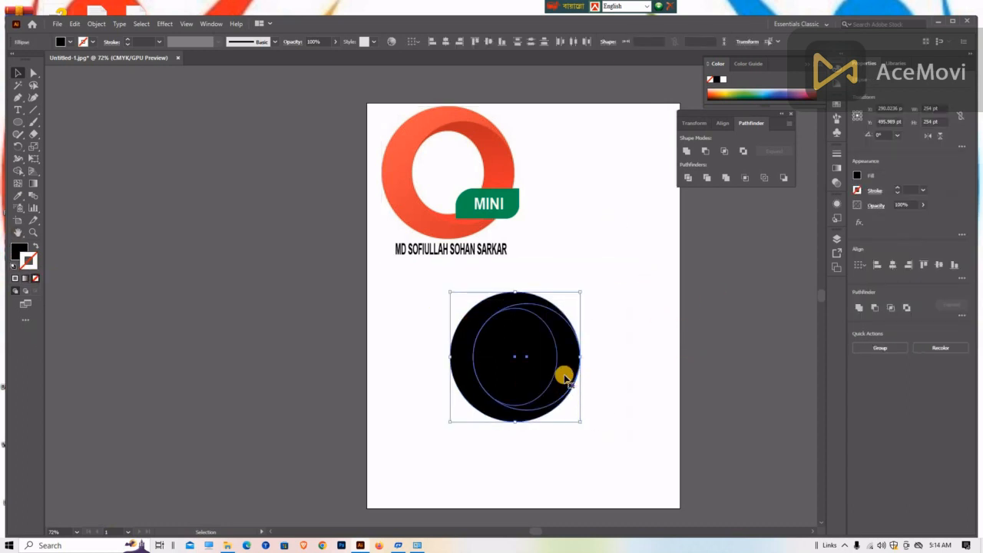
pyautogui.rightClick(564, 377)
pyautogui.click(618, 389)
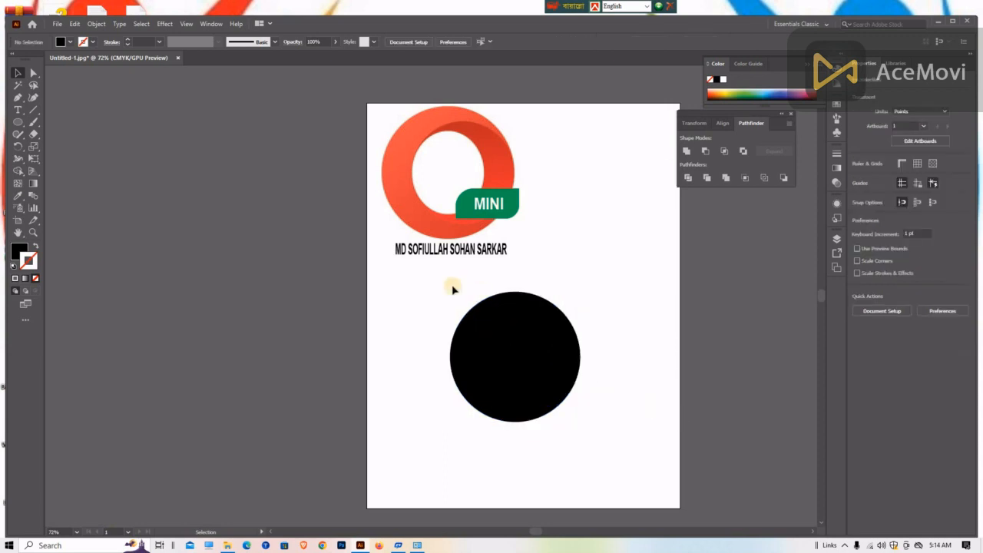
# - Split the three overlapping black shapes into separate pieces with the Pathfinder Divide operation
pyautogui.moveTo(624, 441); pyautogui.dragTo(636, 421)
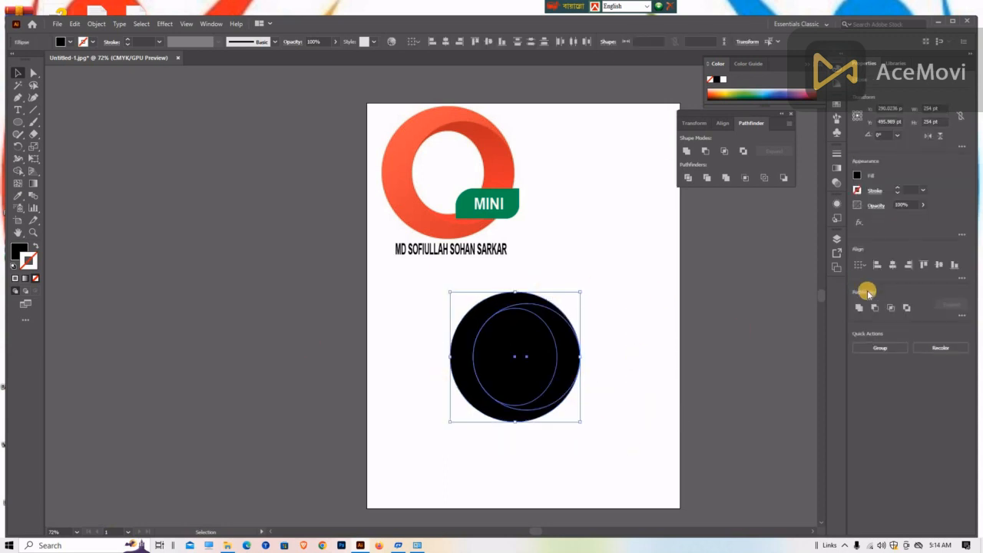
pyautogui.click(961, 315)
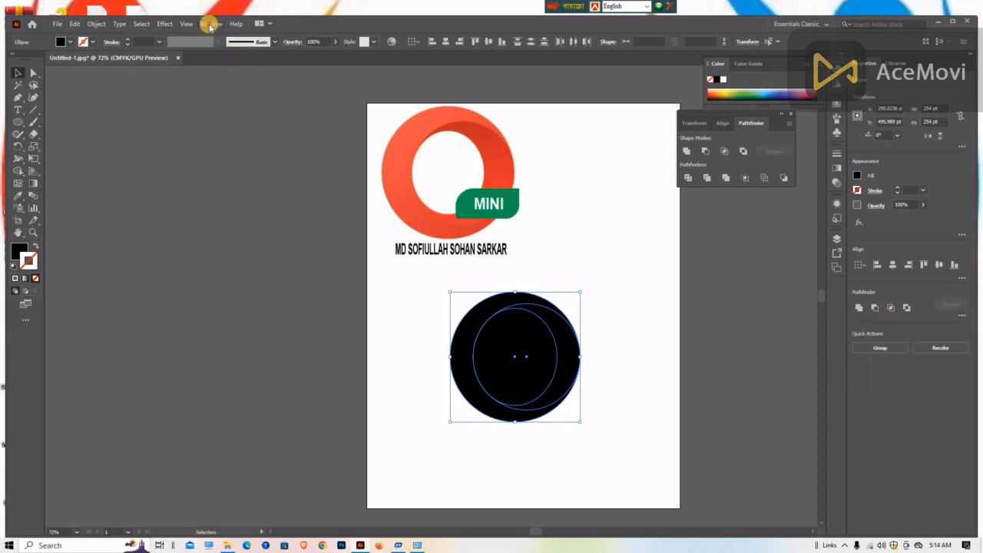
pyautogui.click(211, 24)
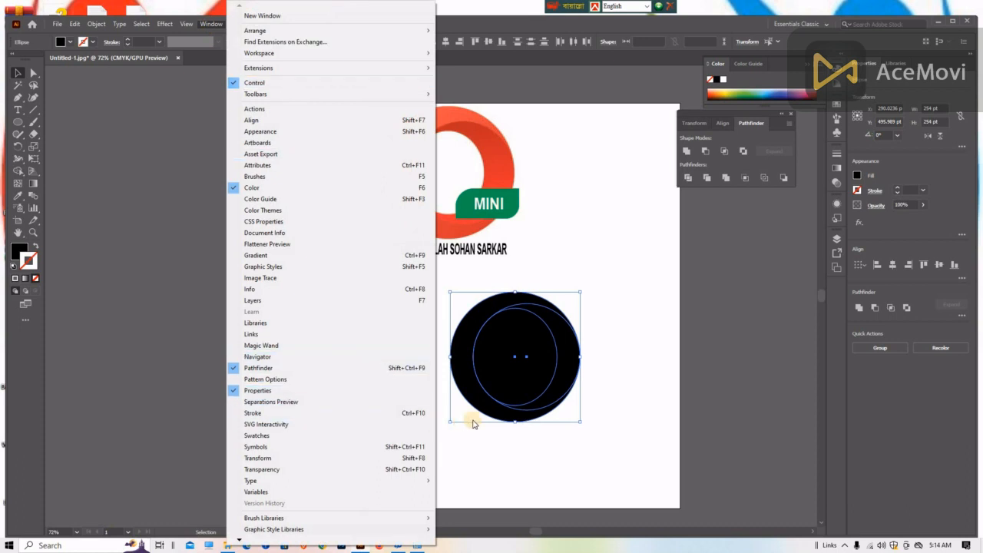
pyautogui.click(424, 369)
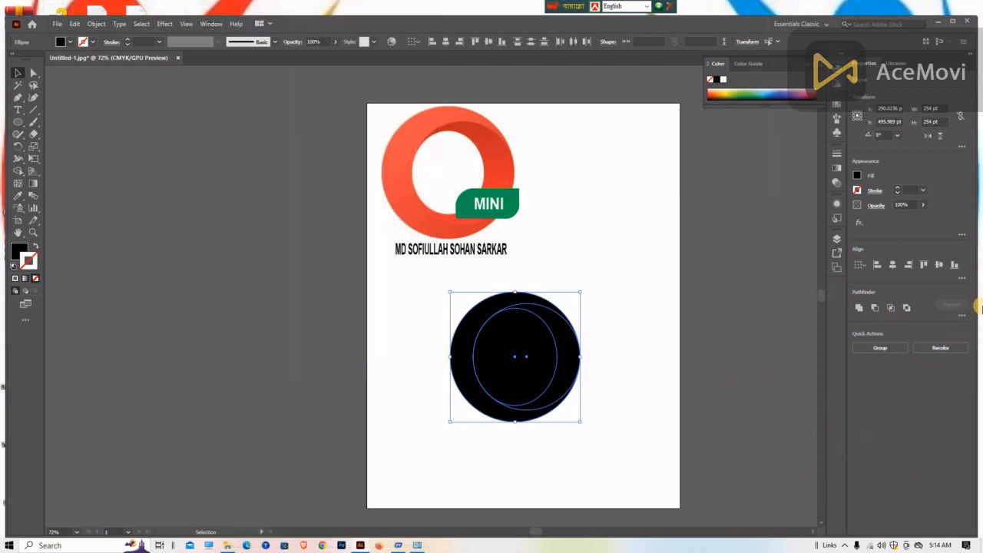
pyautogui.click(962, 314)
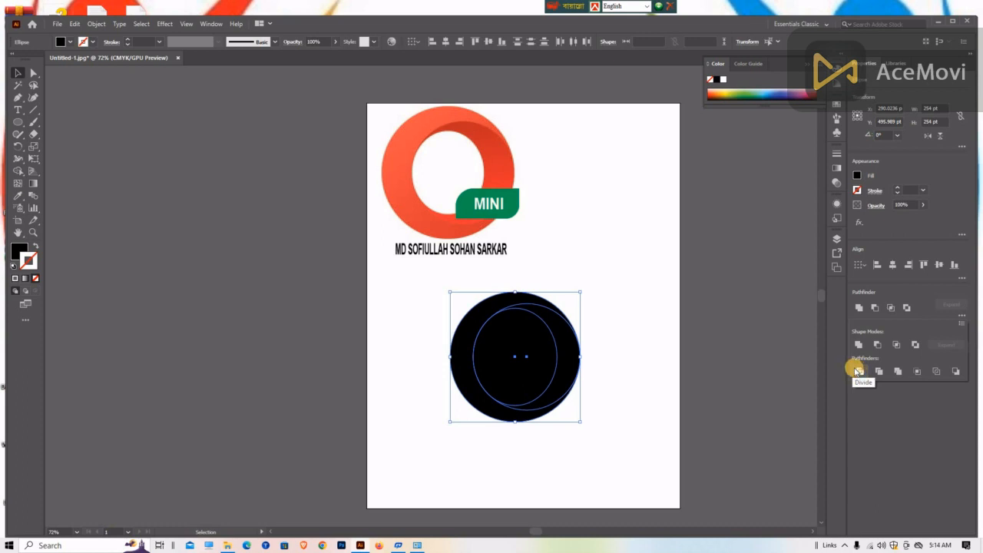
pyautogui.click(858, 371)
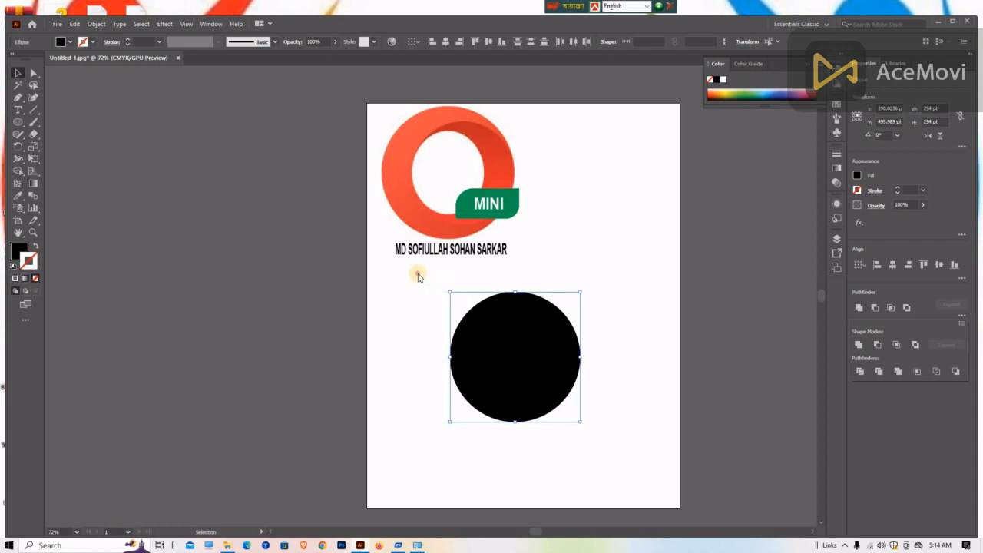
# - Ungroup the divided black circle pieces so each one can be selected separately
pyautogui.click(423, 277)
pyautogui.click(549, 386)
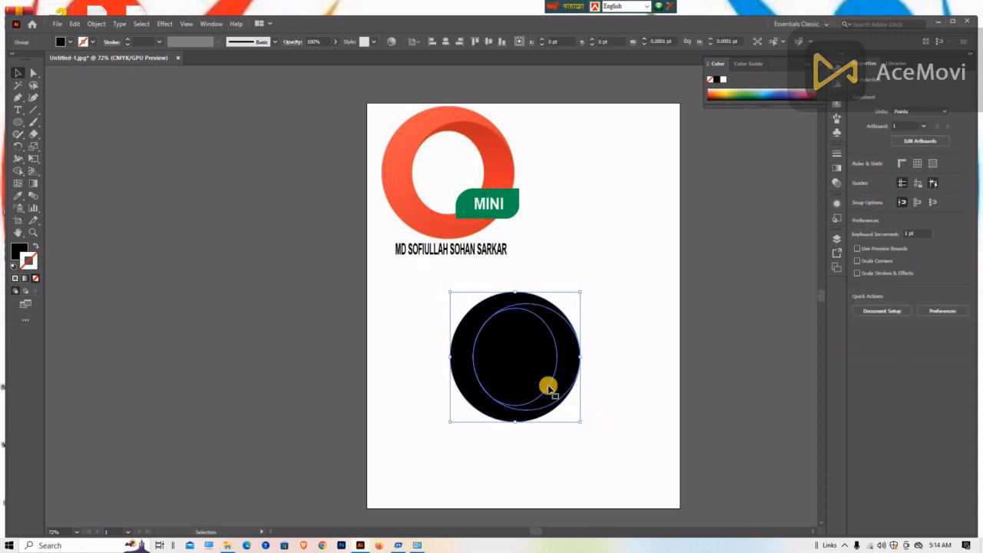
pyautogui.rightClick(537, 373)
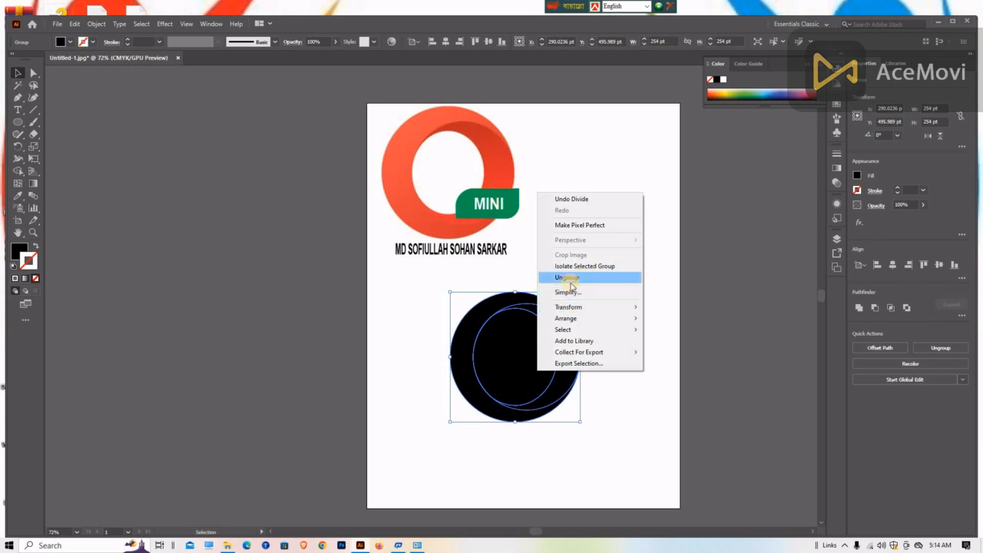
pyautogui.click(597, 278)
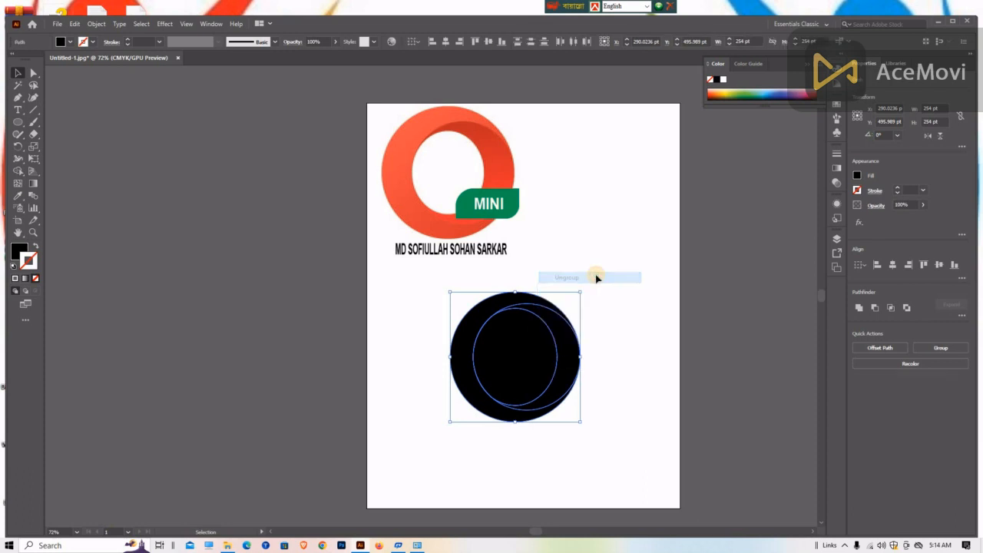
pyautogui.click(579, 226)
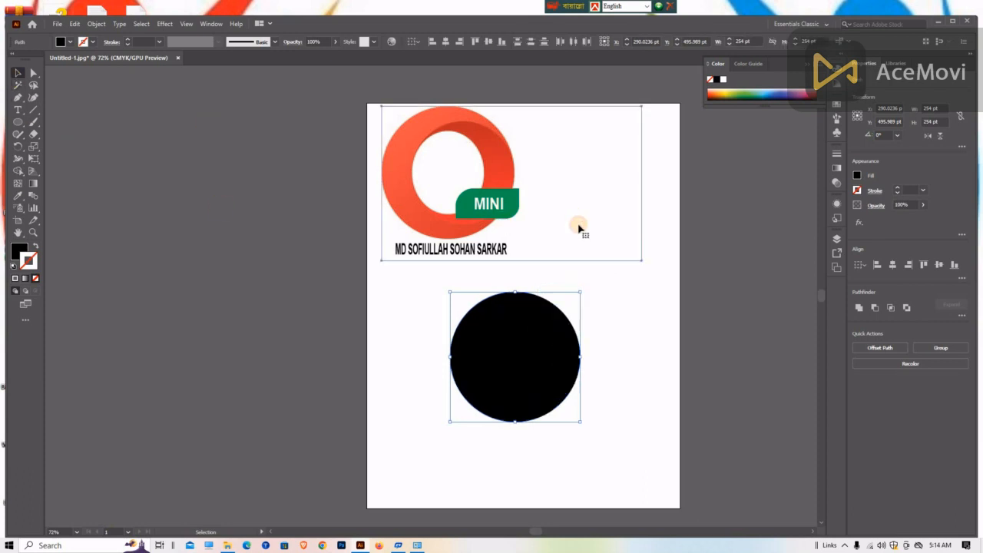
# - Delete the central ellipse piece to open the hole in the black ring
pyautogui.click(626, 307)
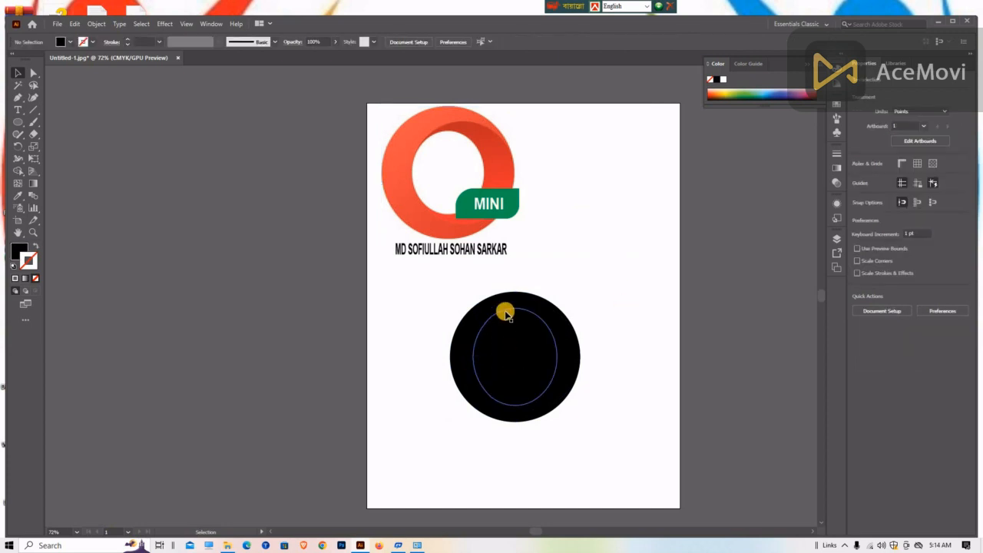
pyautogui.click(506, 315)
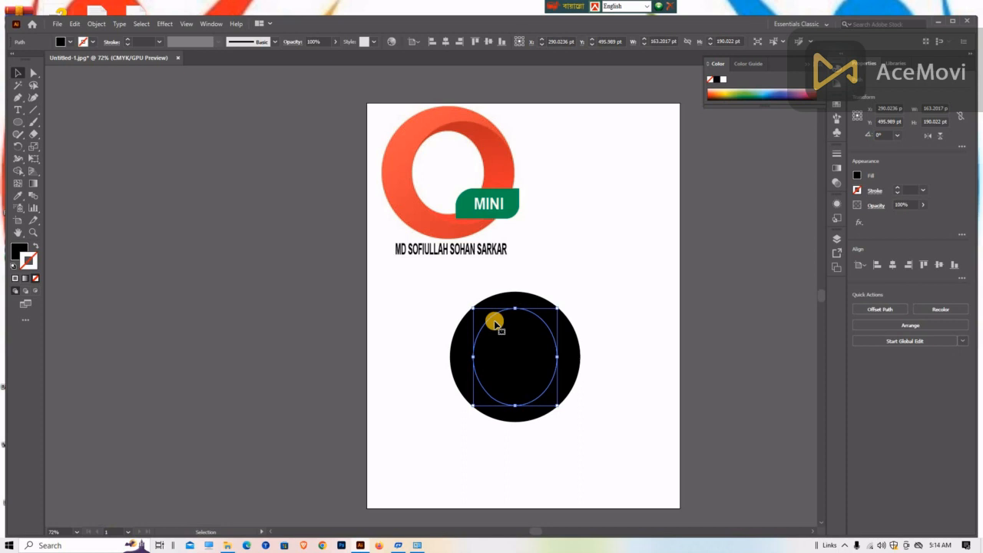
pyautogui.click(612, 277)
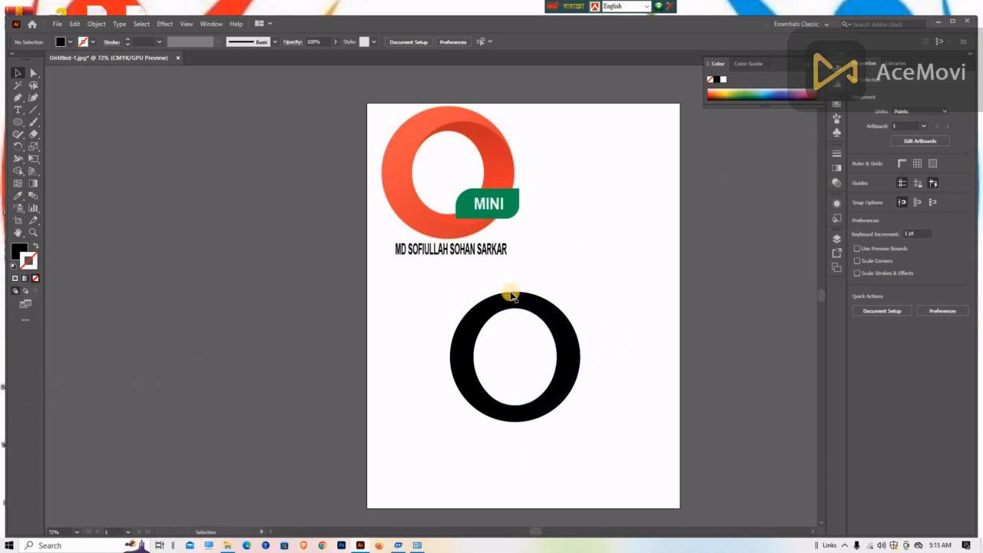
# - Select the outer piece of the black ring and display the Gradient settings
pyautogui.click(467, 366)
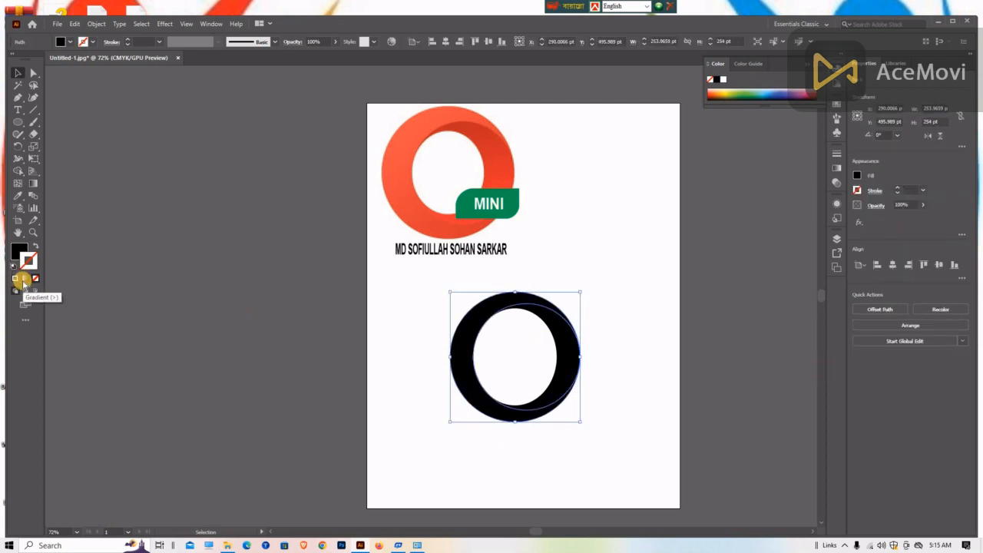
pyautogui.click(211, 24)
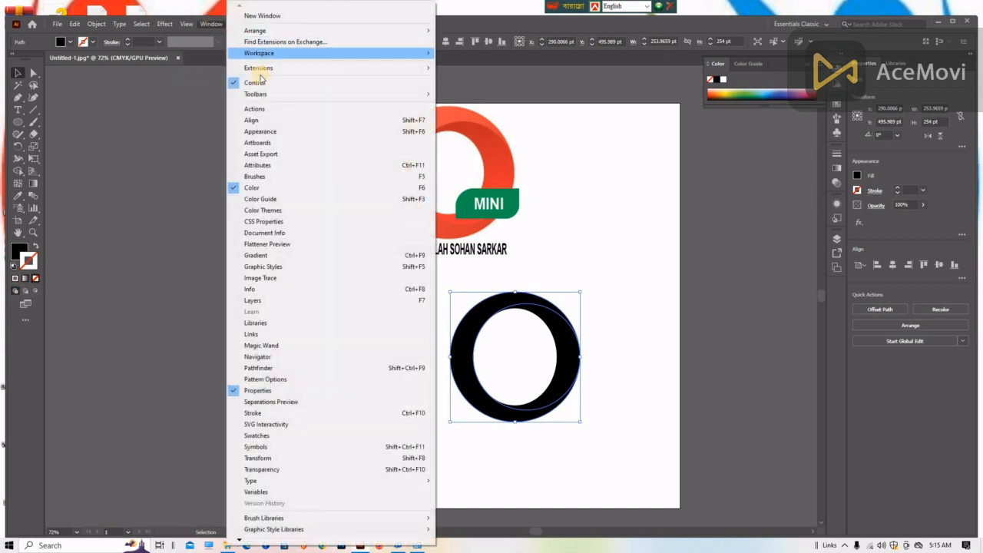
pyautogui.click(286, 256)
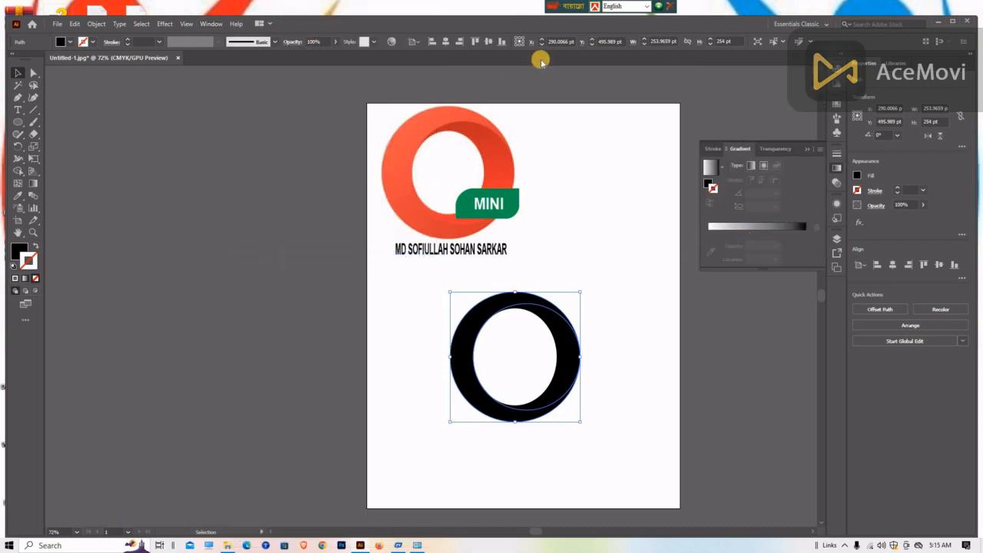
pyautogui.click(708, 235)
pyautogui.click(708, 246)
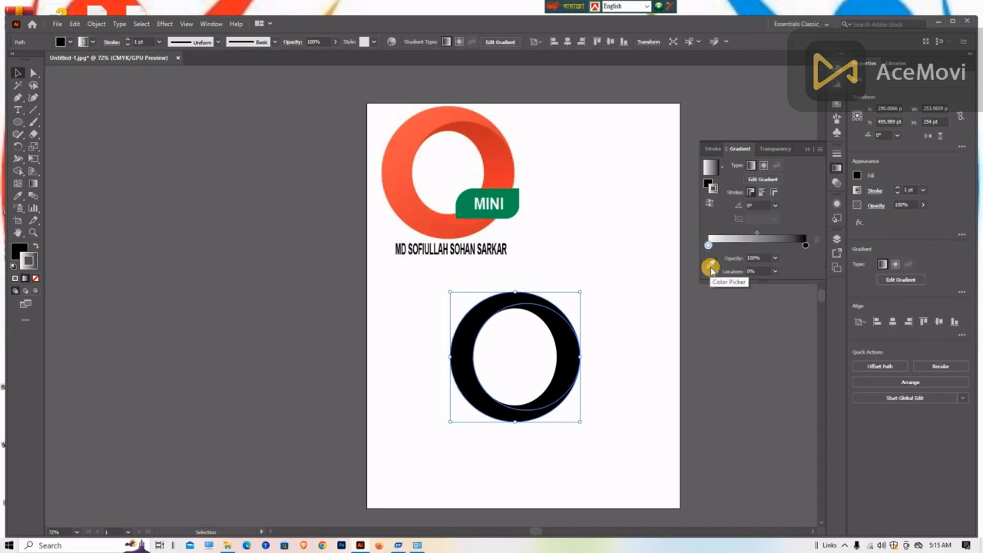
pyautogui.click(710, 267)
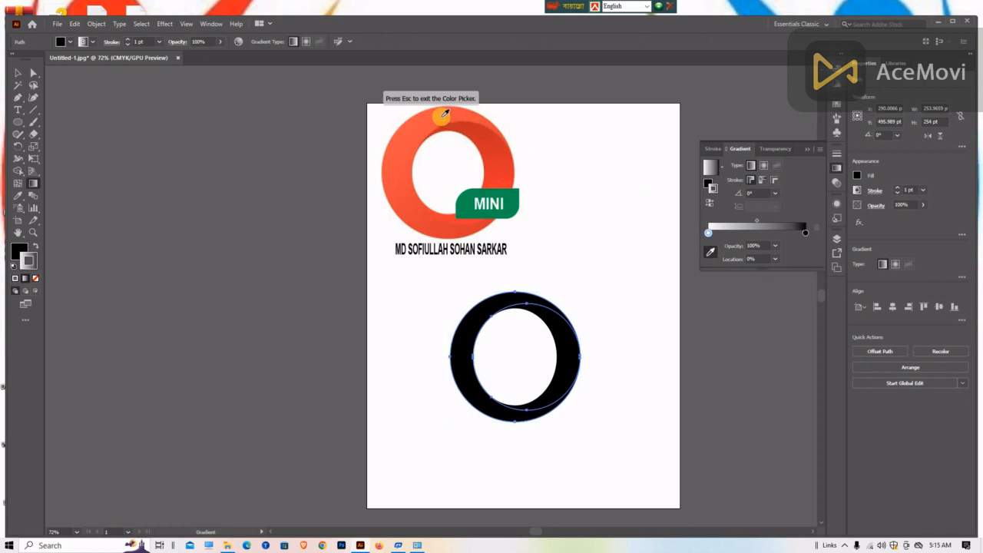
pyautogui.press('Escape')
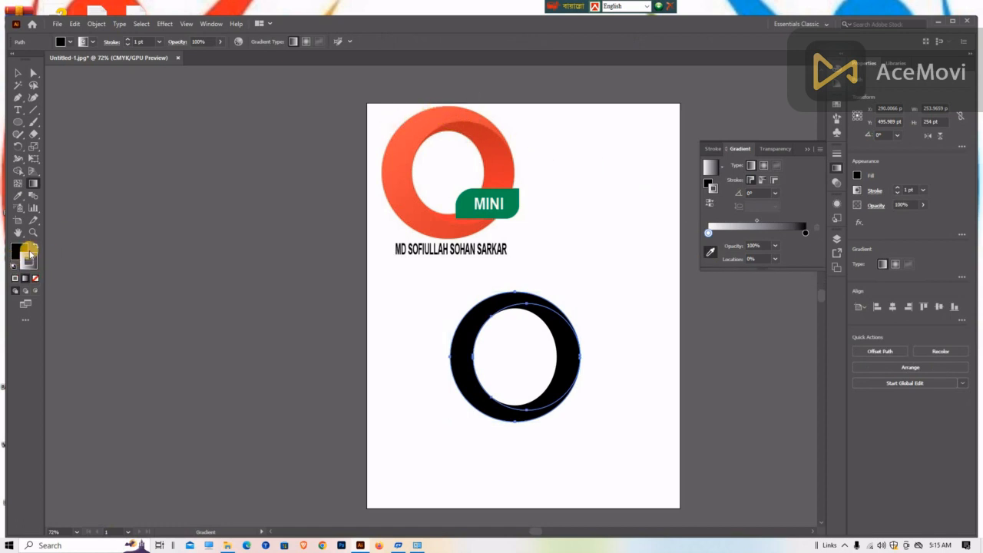
pyautogui.click(32, 262)
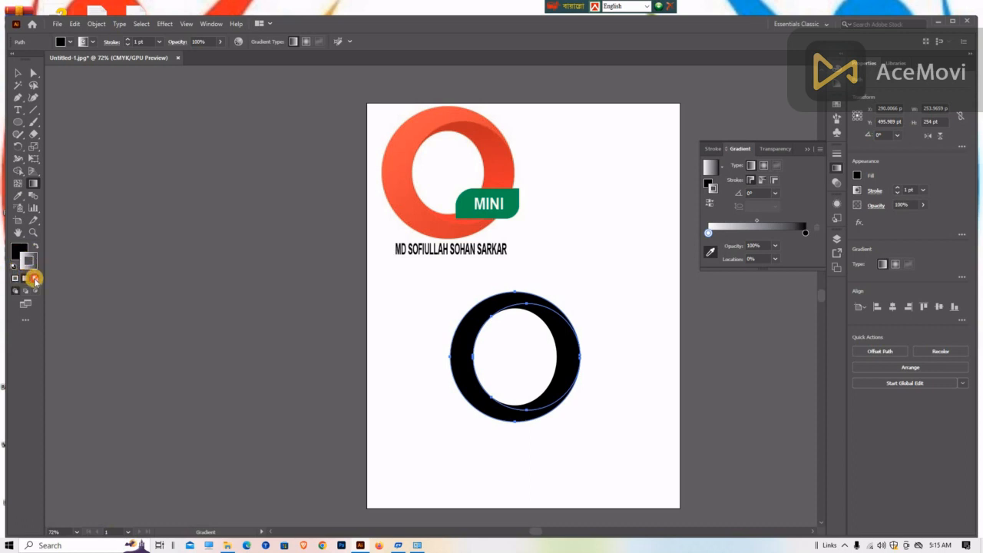
pyautogui.click(35, 279)
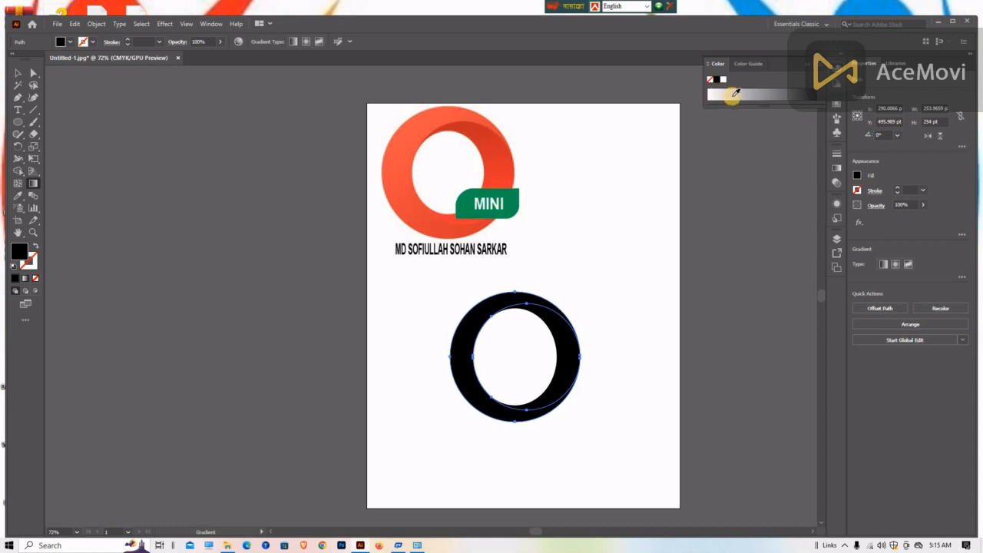
# - Fill the outer ring piece with a linear gradient whose start stop is orange sampled from the top of the reference ring
pyautogui.click(24, 278)
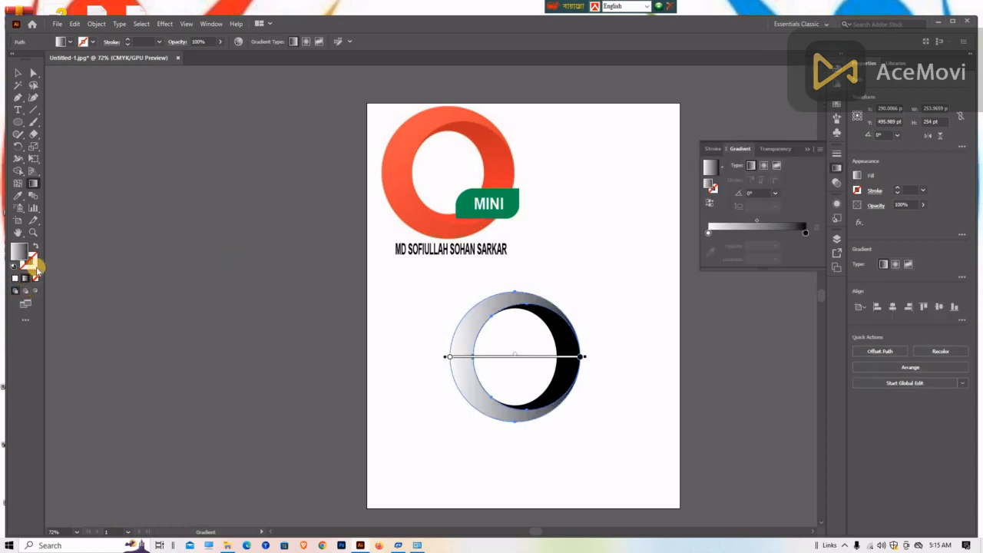
pyautogui.click(709, 233)
pyautogui.click(712, 255)
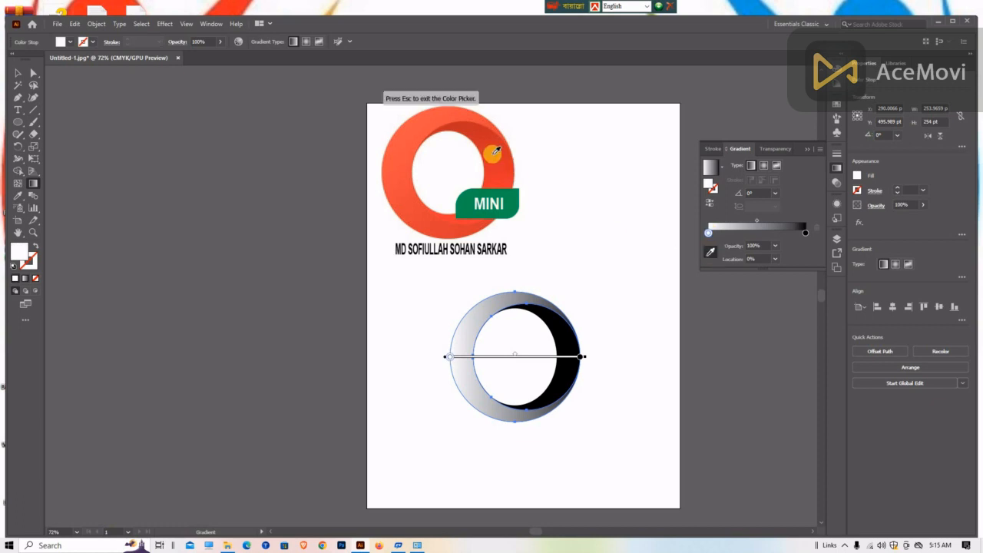
pyautogui.click(441, 113)
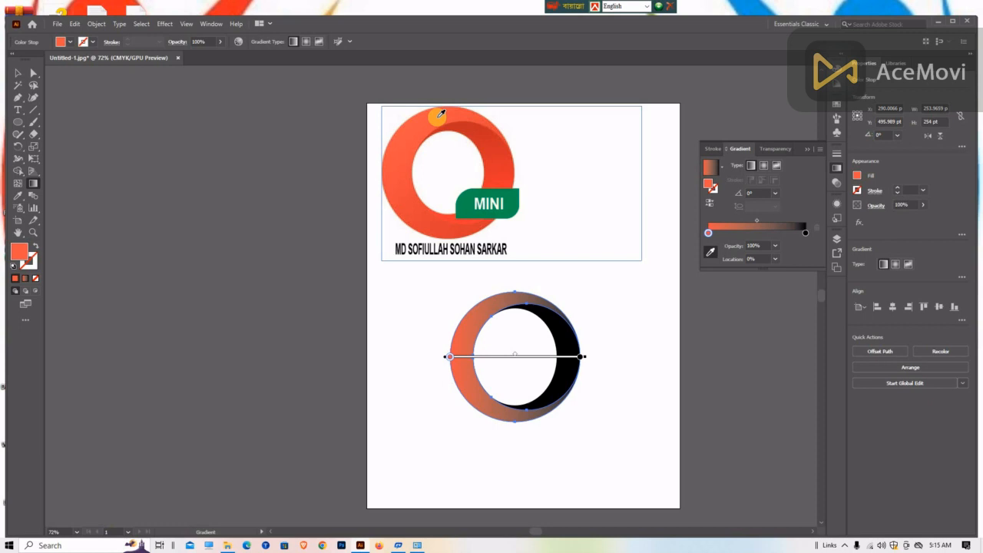
# - Recolour the outer piece's end gradient stop with the darker orange sampled from the reference ring's lower part, and deselect it
pyautogui.click(805, 233)
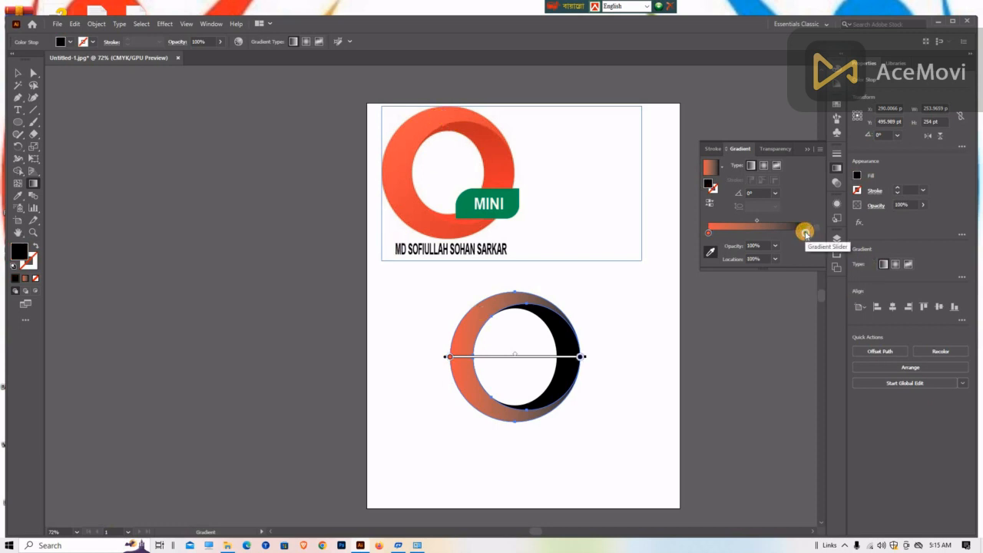
pyautogui.click(709, 255)
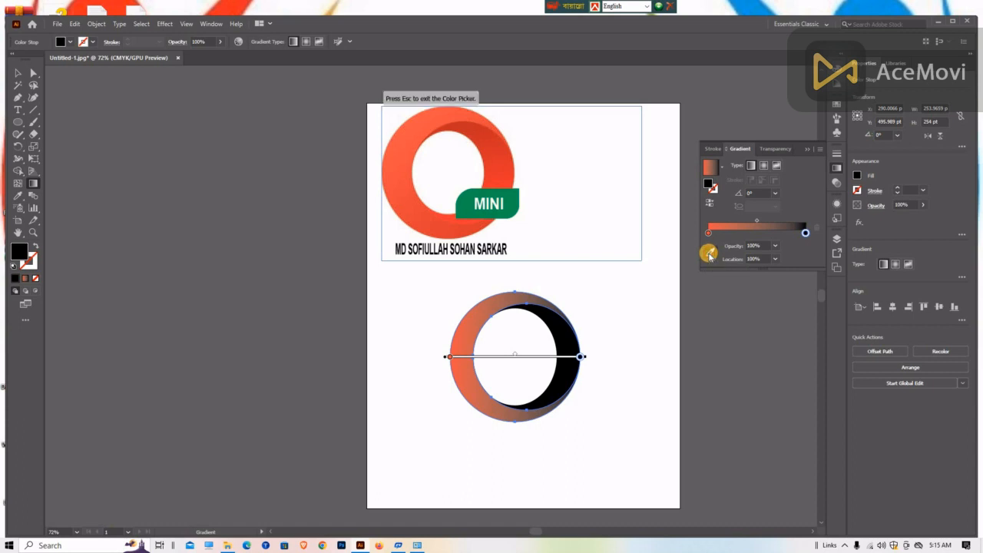
pyautogui.click(459, 228)
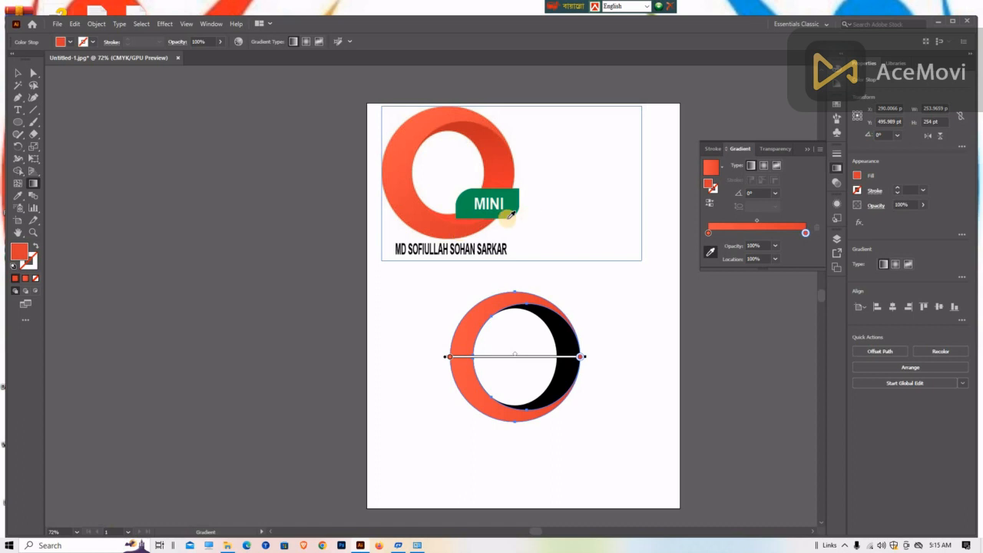
pyautogui.click(17, 75)
pyautogui.click(33, 73)
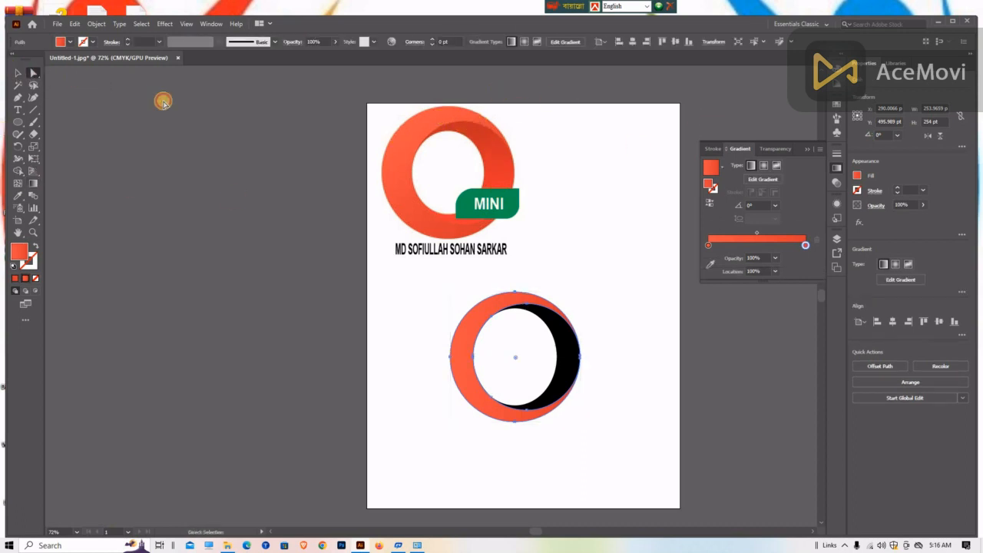
pyautogui.click(611, 283)
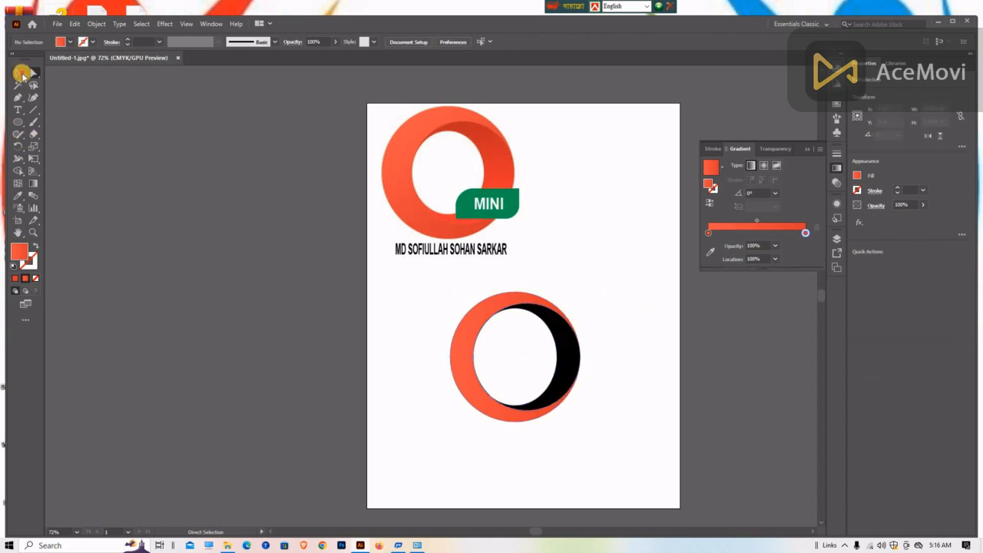
# - Apply the same orange linear gradient to the black inner crescent of the ring
pyautogui.click(19, 73)
pyautogui.click(566, 345)
pyautogui.click(788, 226)
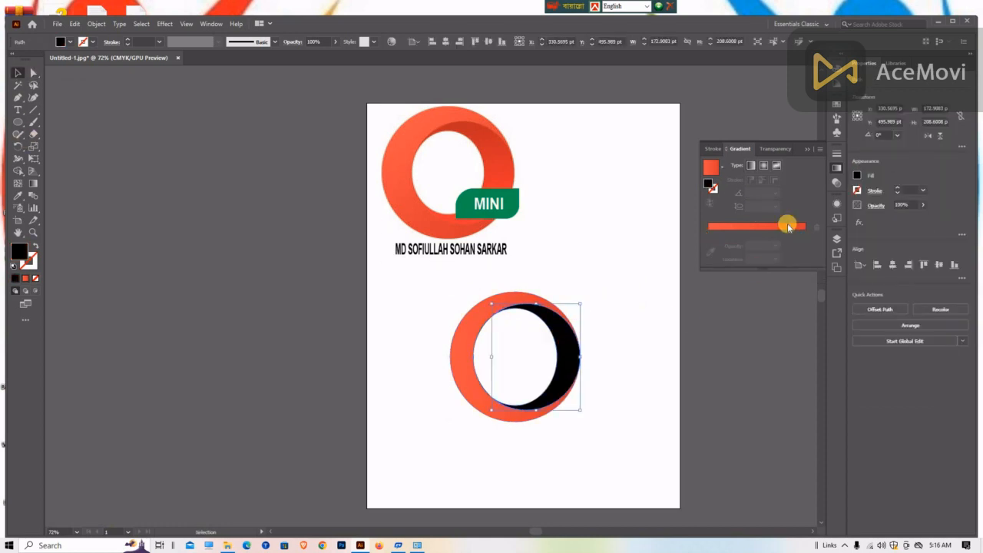
pyautogui.click(711, 230)
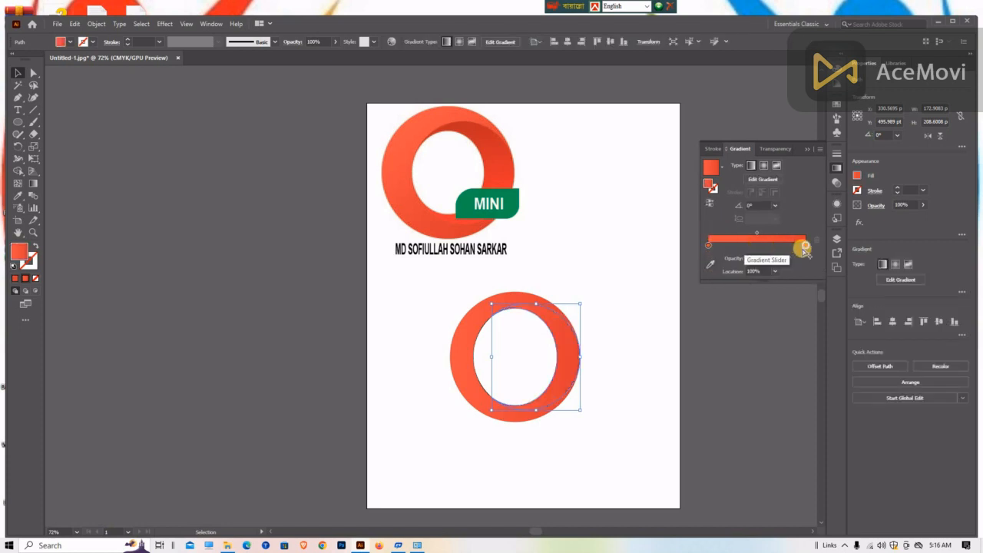
# - Move the inner crescent's start gradient stop to about 48% and recolour it with dark red sampled from the reference ring's inner shadow
pyautogui.moveTo(709, 246); pyautogui.dragTo(736, 246)
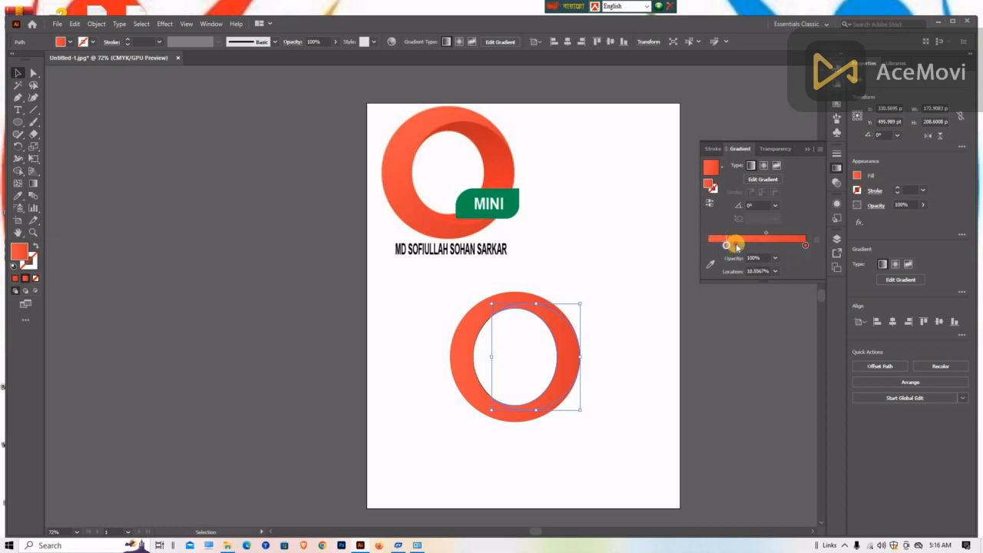
pyautogui.click(711, 265)
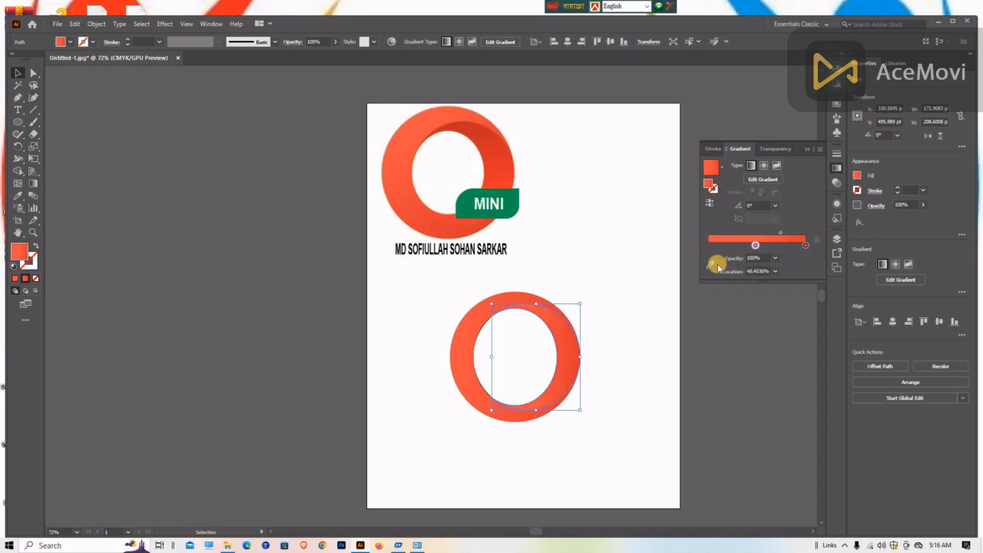
pyautogui.click(461, 123)
# - Recolour the inner crescent's end gradient stop with a sampled brighter orange
pyautogui.click(805, 230)
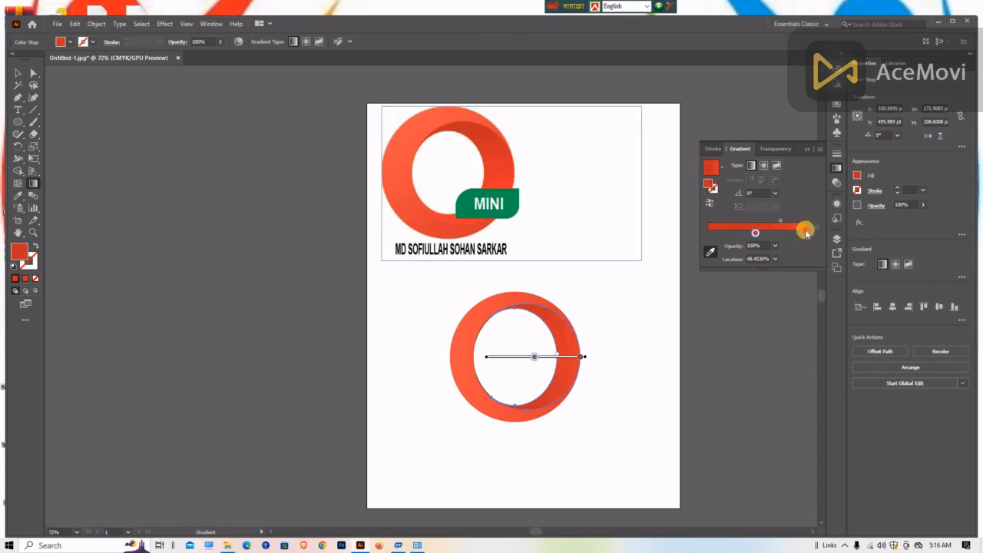
pyautogui.click(807, 235)
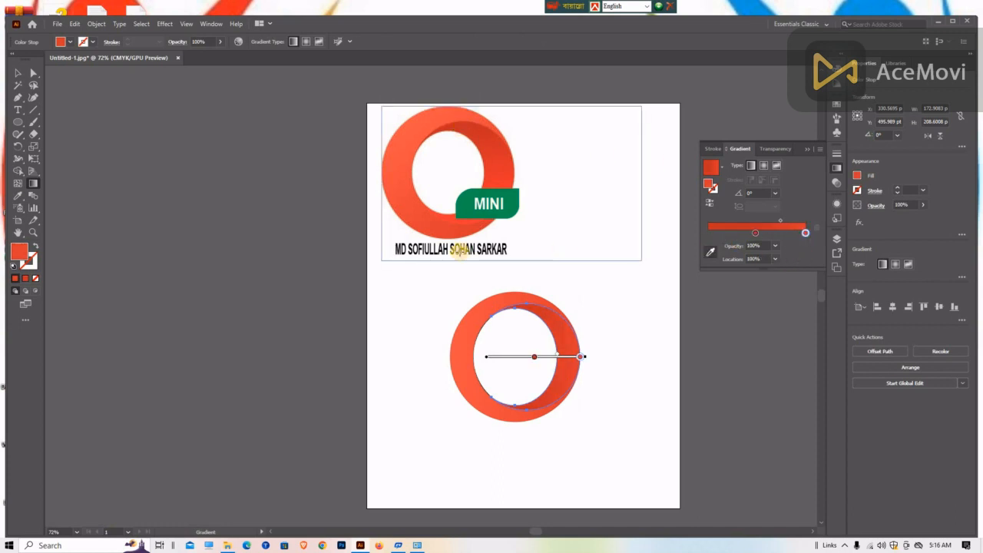
pyautogui.click(710, 252)
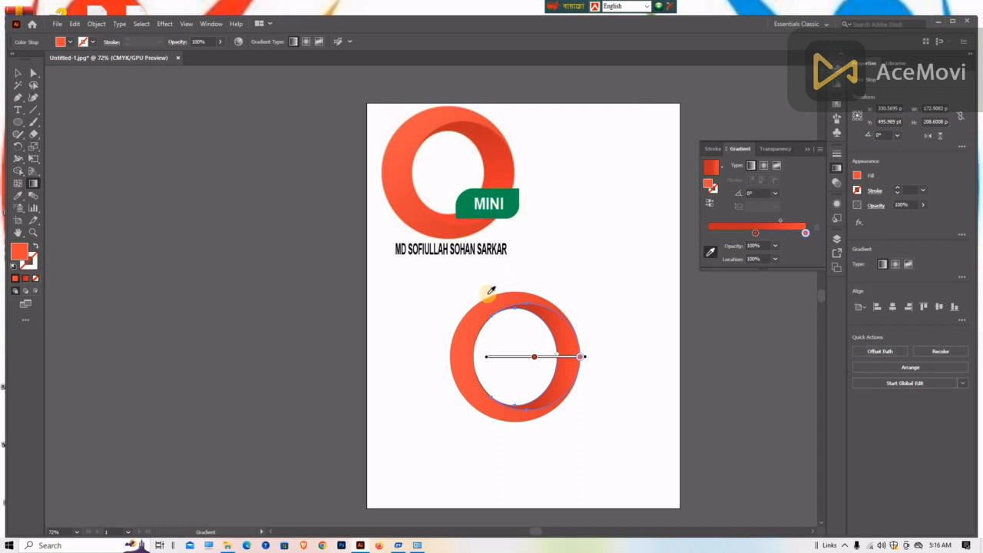
# - Redirect the inner crescent's gradient to about 96.4° so it runs from dark at the bottom to bright at the top, and deselect it
pyautogui.click(19, 73)
pyautogui.click(33, 183)
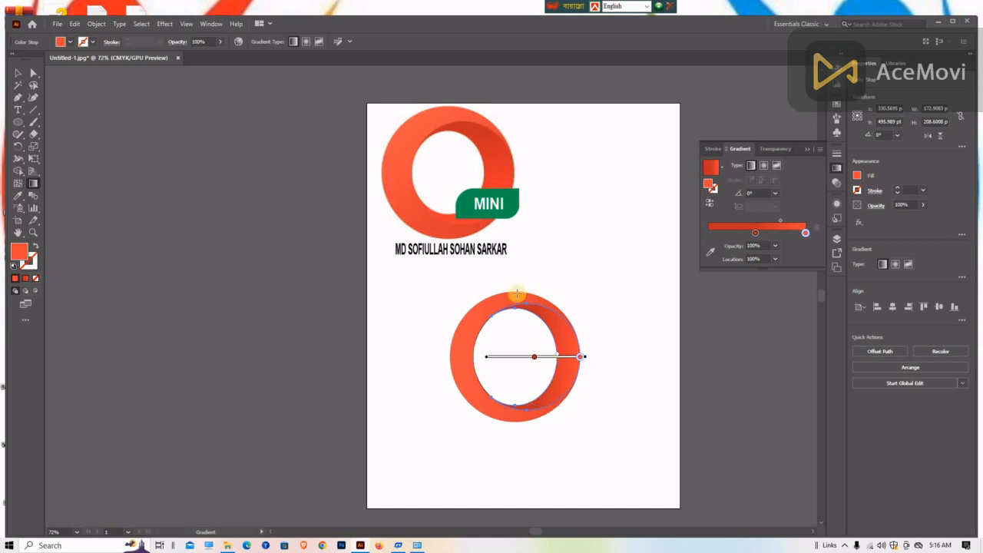
pyautogui.moveTo(510, 287); pyautogui.dragTo(560, 380)
pyautogui.moveTo(586, 420); pyautogui.dragTo(529, 317)
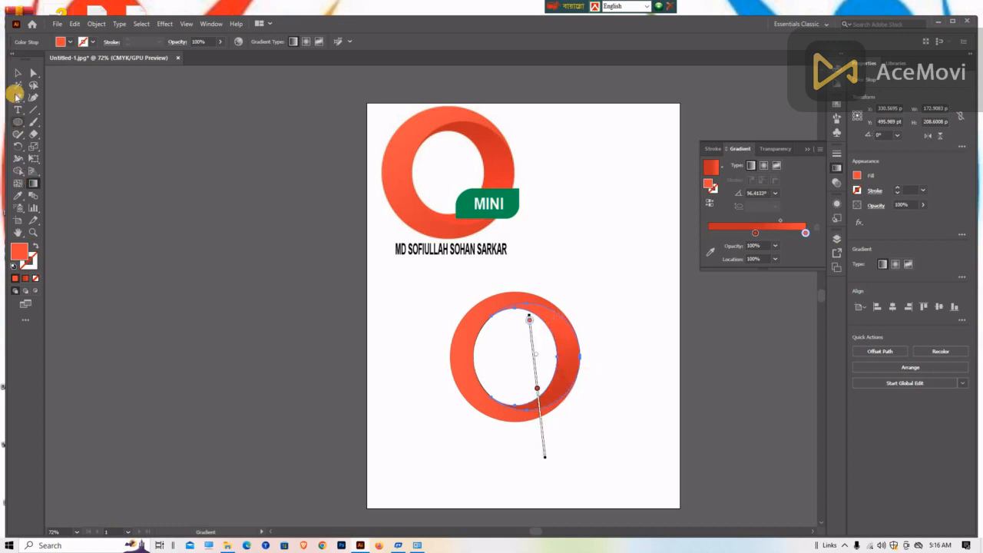
pyautogui.click(17, 73)
pyautogui.click(606, 266)
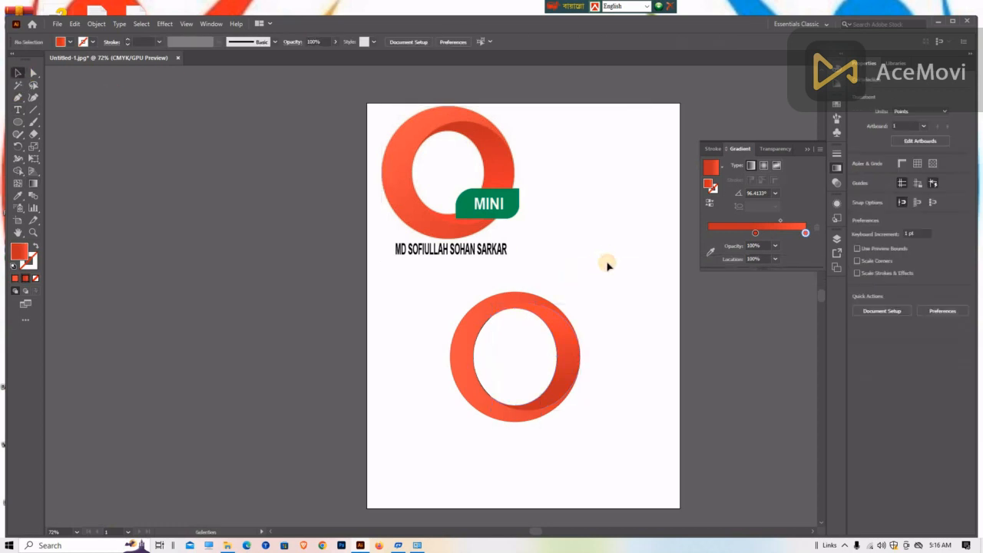
pyautogui.scroll(-2, 653, 346)
pyautogui.scroll(3, 582, 279)
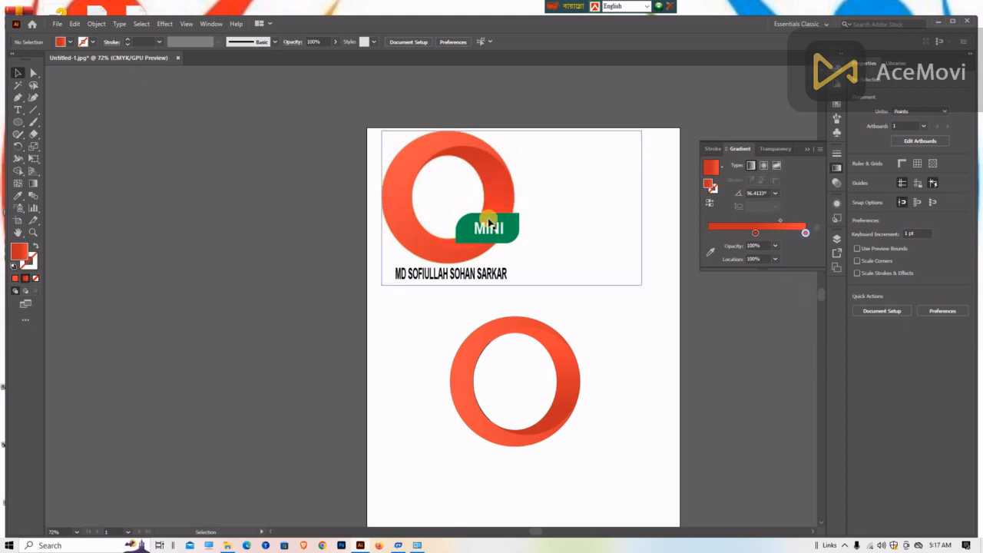
pyautogui.scroll(-1, 503, 224)
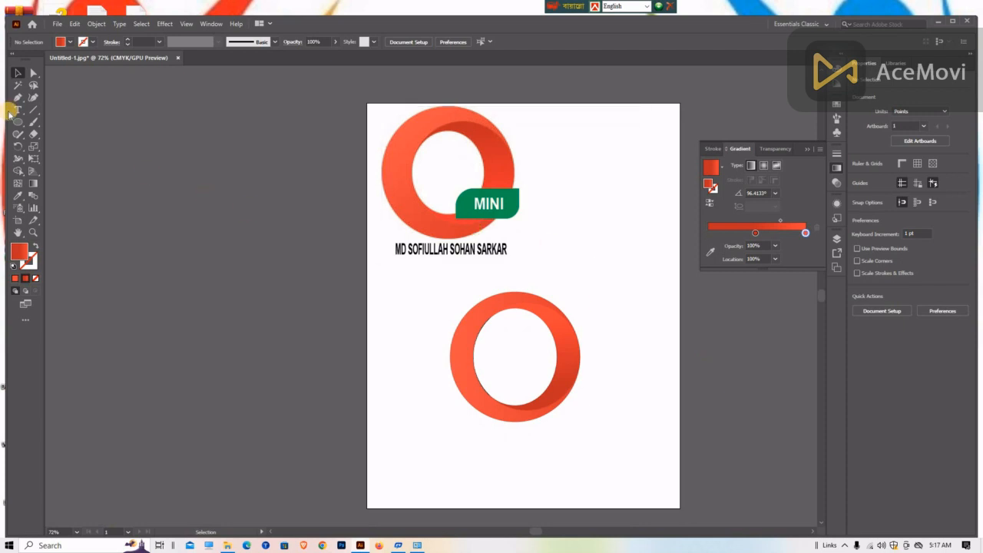
# - Draw a rectangle about 129 × 71 pt over the lower-right part of the new ring
pyautogui.moveTo(15, 121); pyautogui.dragTo(85, 123)
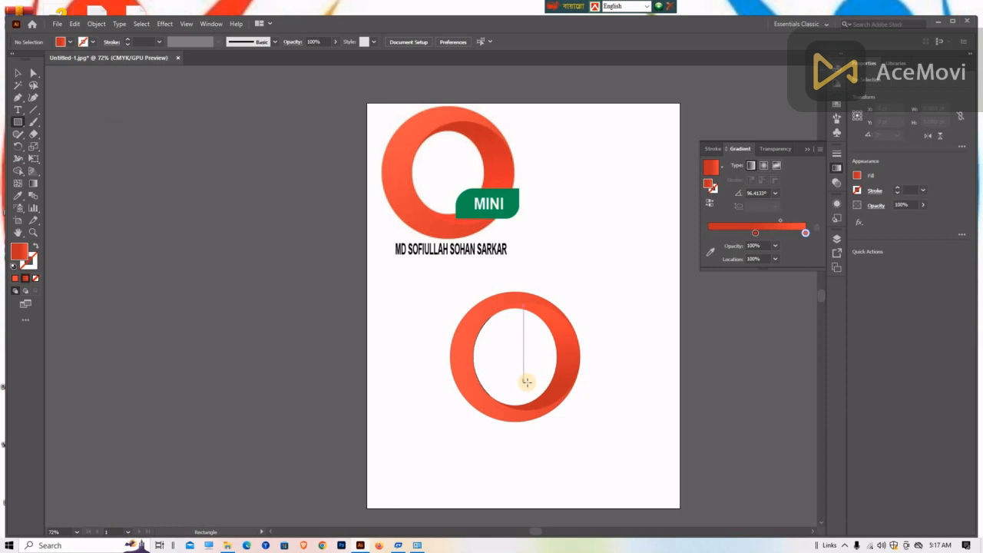
pyautogui.moveTo(523, 382); pyautogui.dragTo(590, 418)
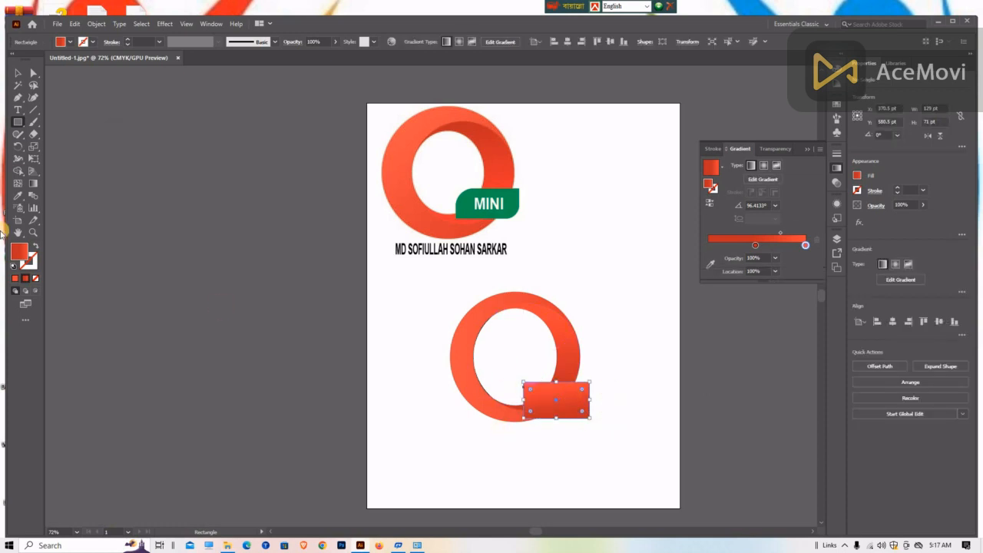
# - Replace the rectangle's gradient fill with a solid mid-green chosen at hue 114°
pyautogui.click(59, 44)
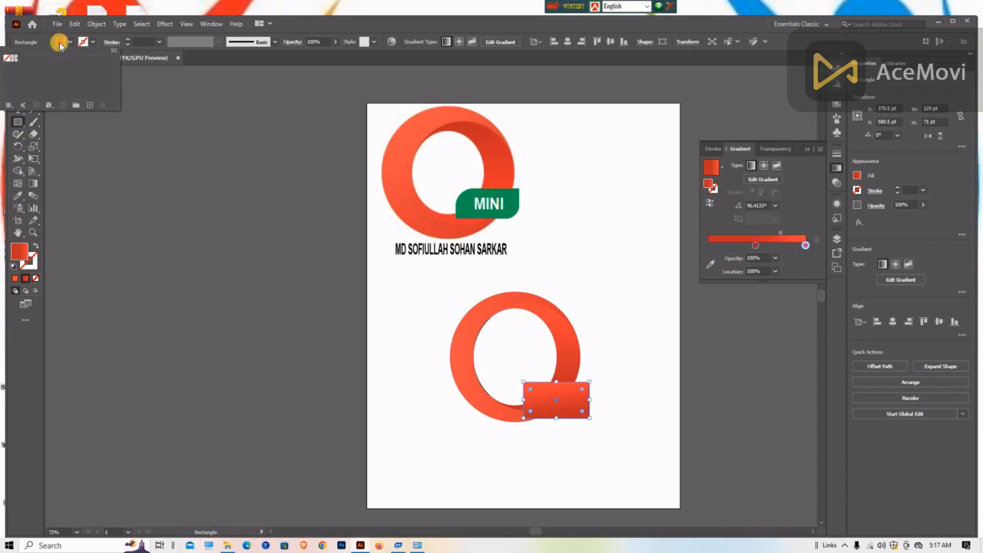
pyautogui.click(16, 256)
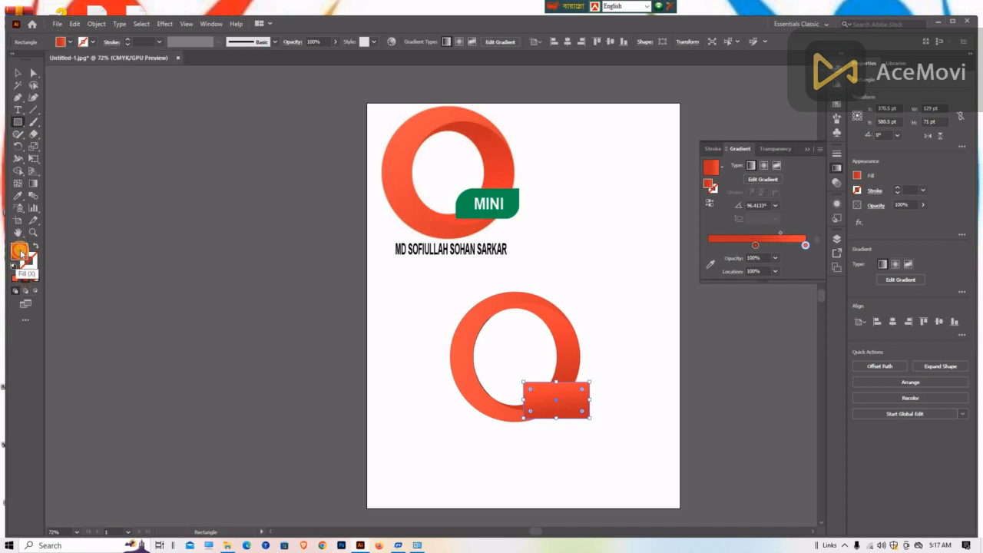
pyautogui.doubleClick(19, 247)
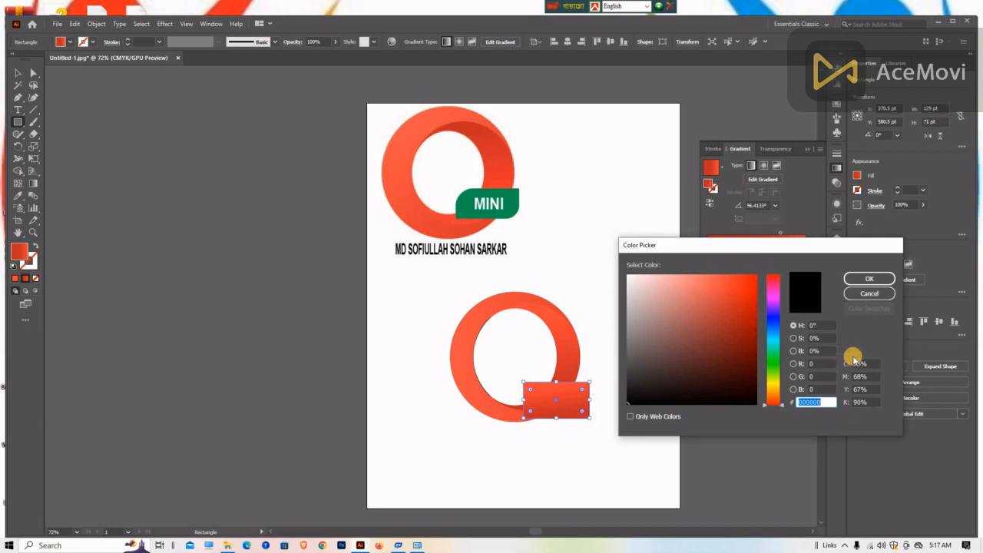
pyautogui.click(771, 364)
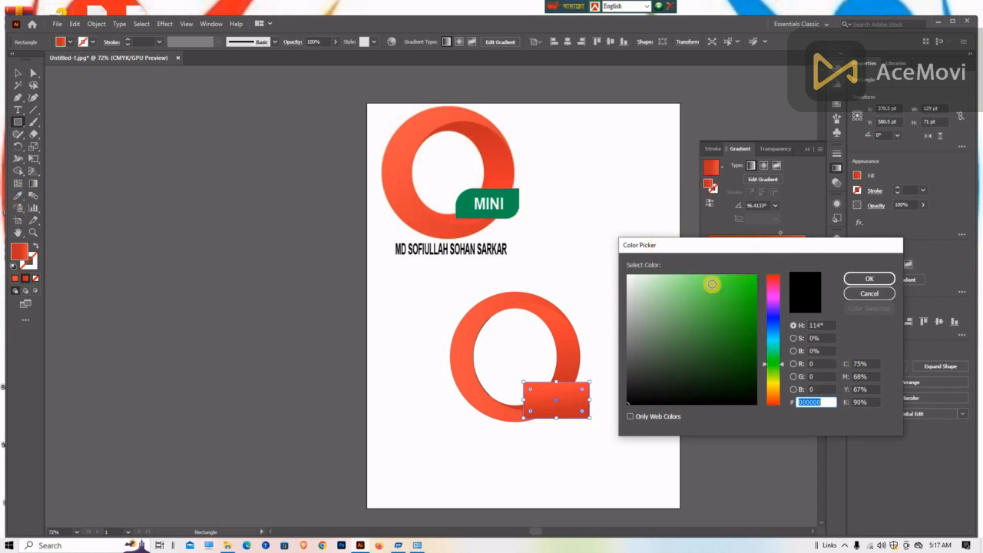
pyautogui.click(712, 284)
pyautogui.click(870, 278)
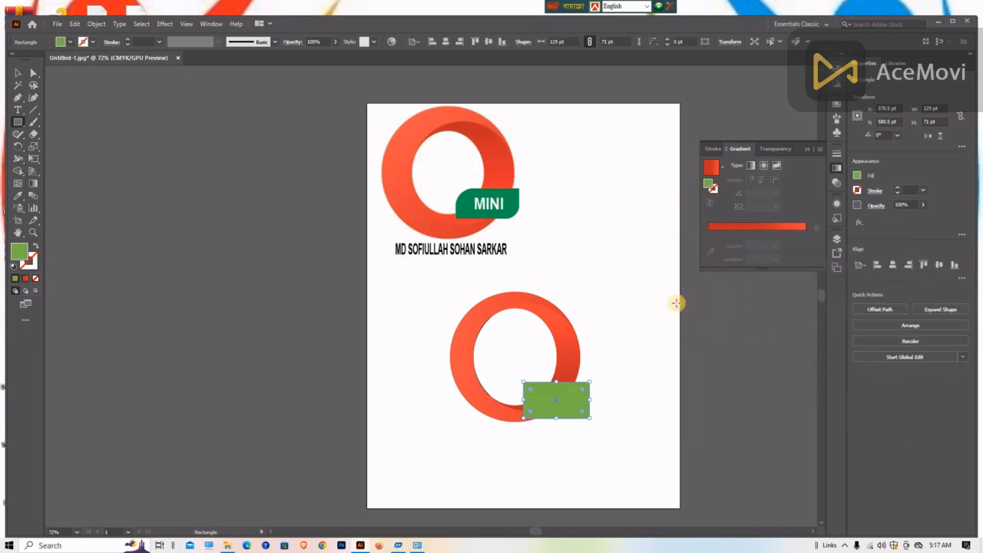
# - Recolour the rectangle with the dark green sampled from the reference logo's MINI badge
pyautogui.click(17, 195)
pyautogui.click(472, 206)
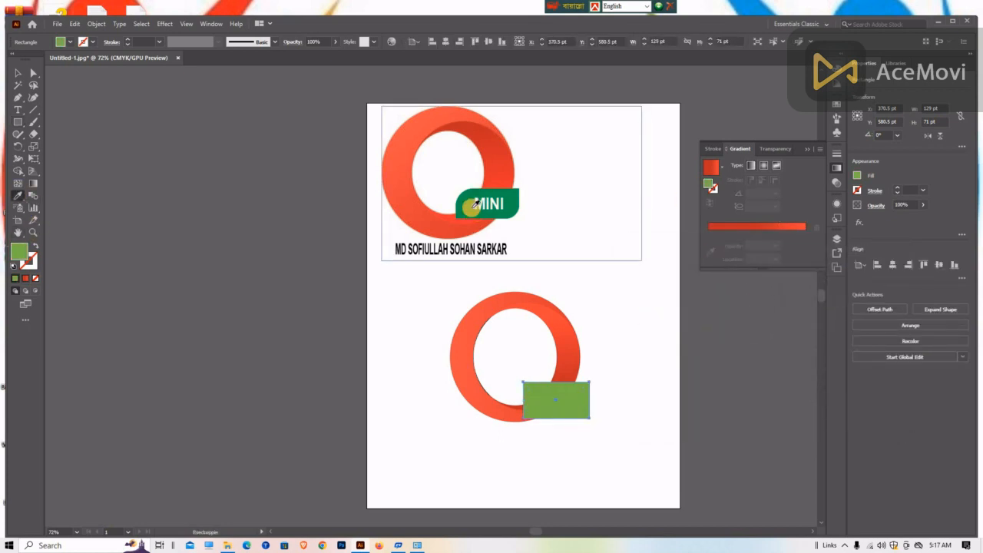
pyautogui.click(465, 200)
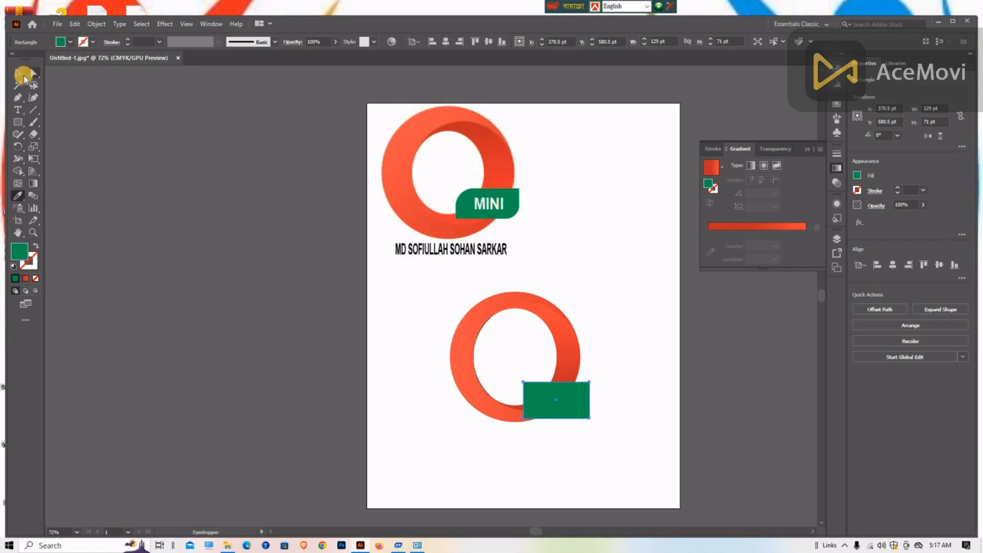
# - Round the green rectangle's upper-left and lower-right corners to match the reference badge
pyautogui.click(19, 72)
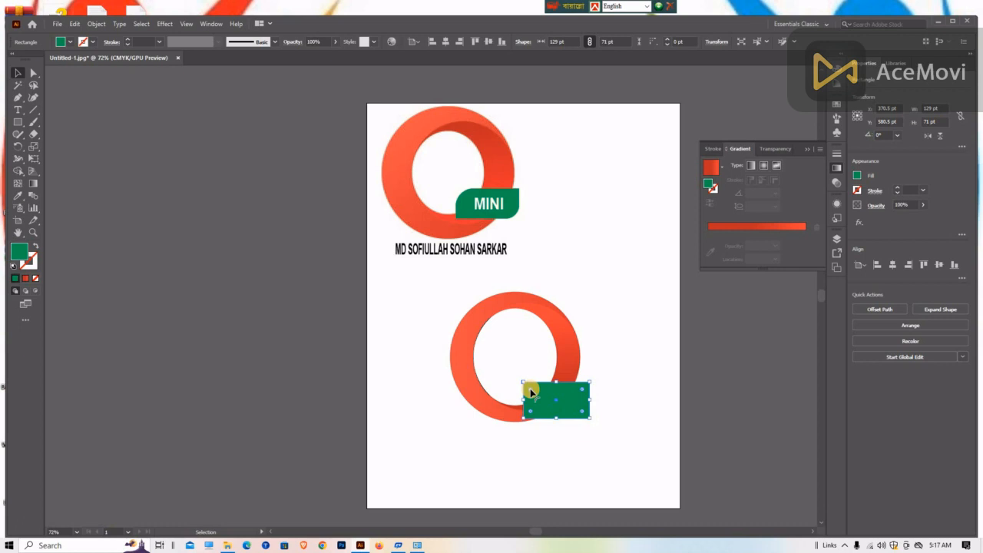
pyautogui.moveTo(532, 393); pyautogui.dragTo(544, 395)
pyautogui.moveTo(581, 414); pyautogui.dragTo(575, 408)
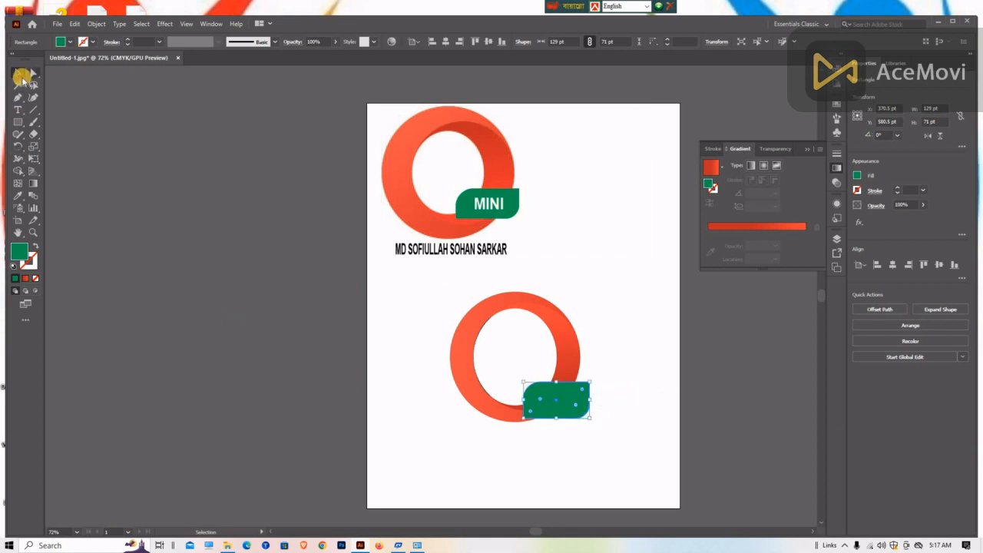
# - Narrow the green badge to about 120 pt wide and move it off the ring to its lower right
pyautogui.moveTo(589, 381); pyautogui.dragTo(582, 381)
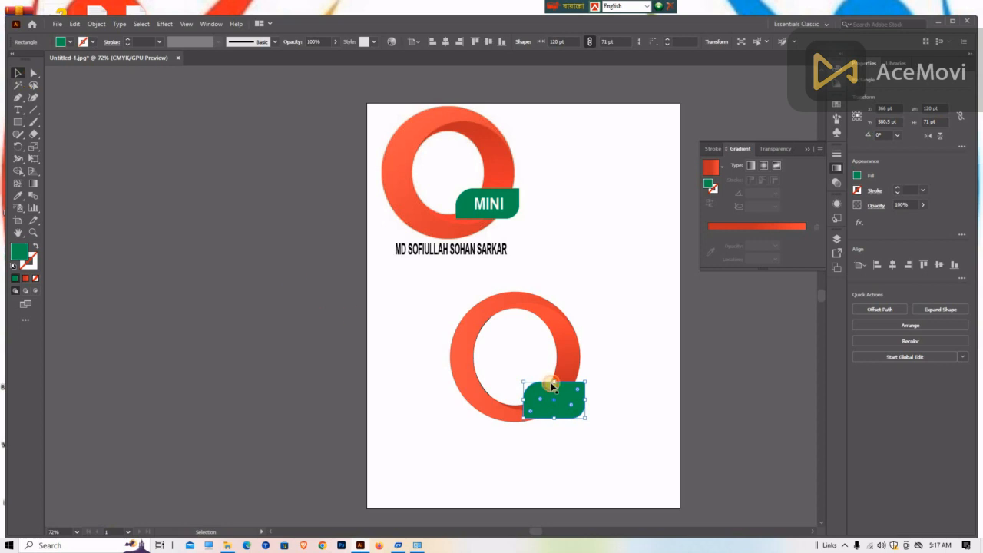
pyautogui.click(565, 404)
pyautogui.moveTo(566, 403); pyautogui.dragTo(612, 406)
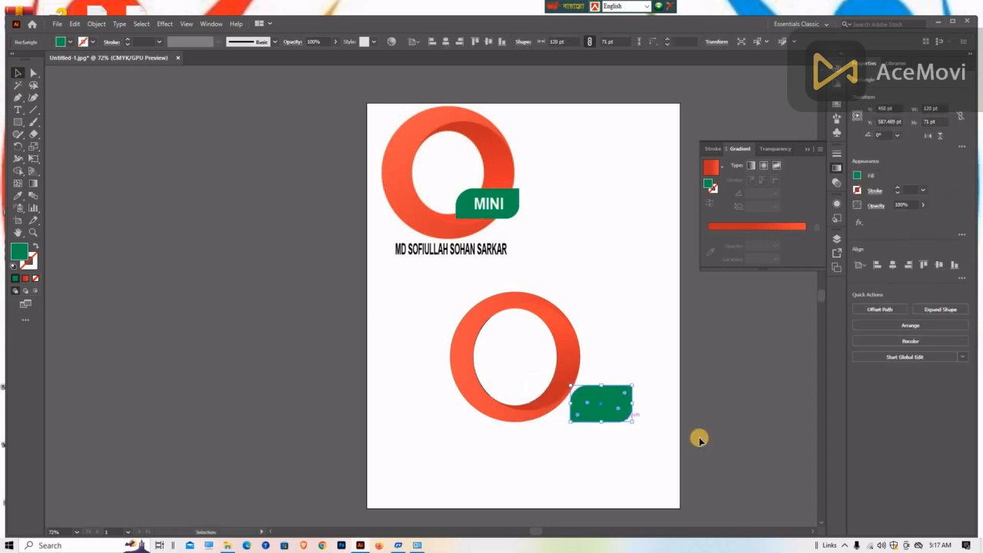
# - Add the point text "MINI" on the empty canvas beside the artboard
pyautogui.click(21, 108)
pyautogui.click(715, 376)
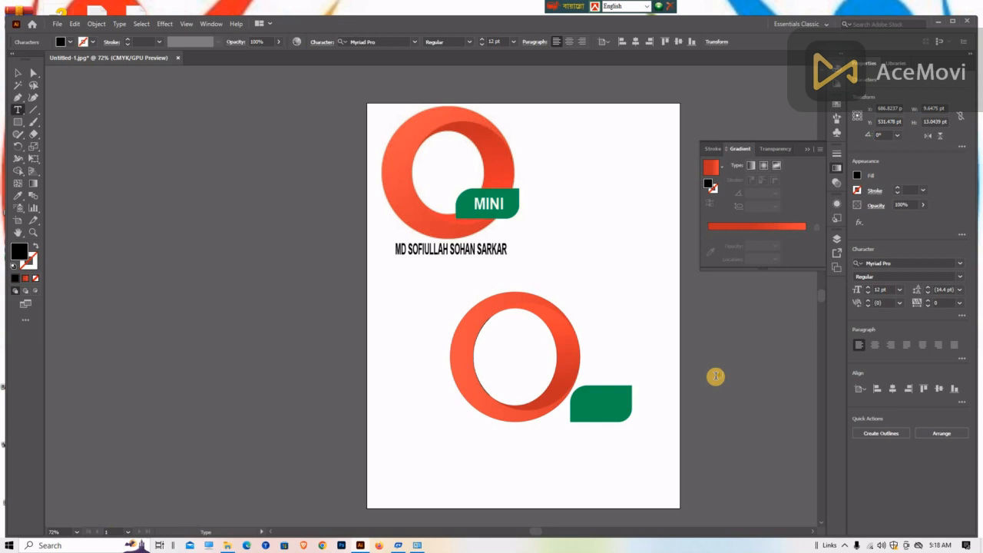
pyautogui.write('MINI')
pyautogui.click(18, 73)
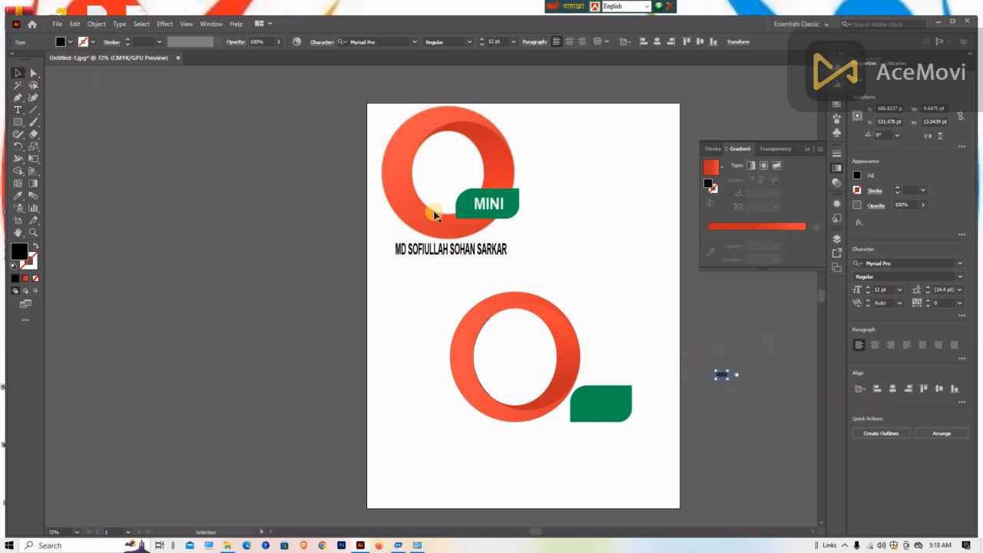
# - Recolour the MINI text with white sampled from the reference image's background, and deselect it
pyautogui.click(20, 194)
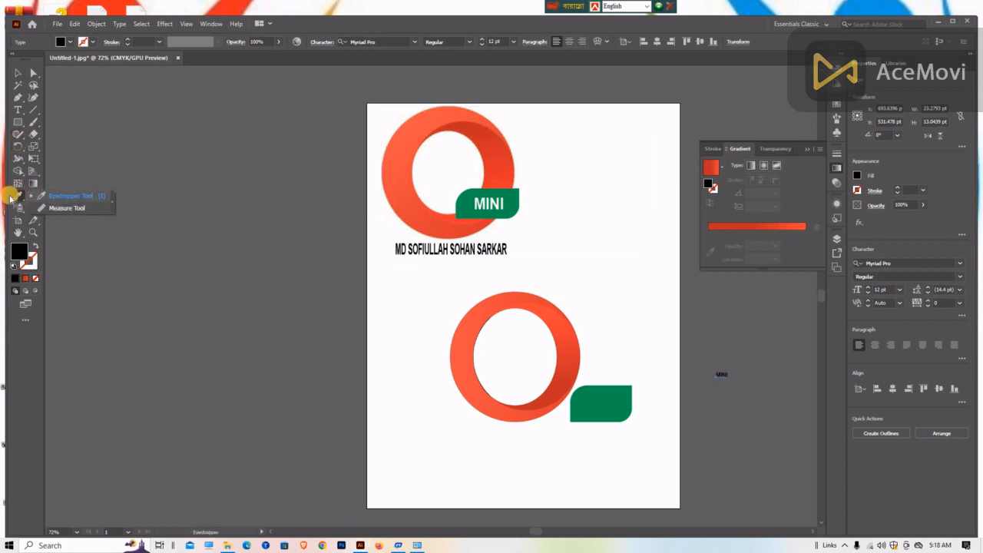
pyautogui.click(586, 206)
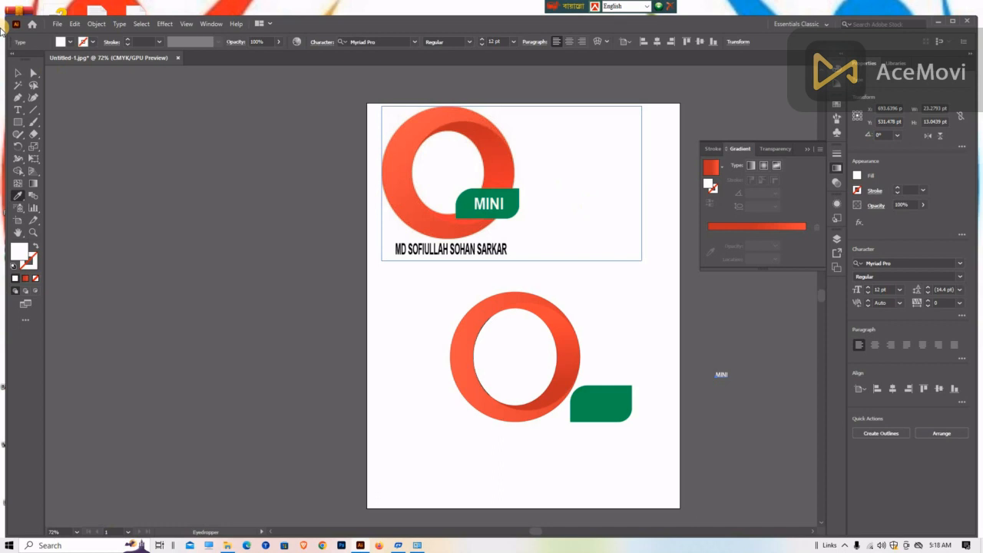
pyautogui.click(17, 72)
pyautogui.click(285, 262)
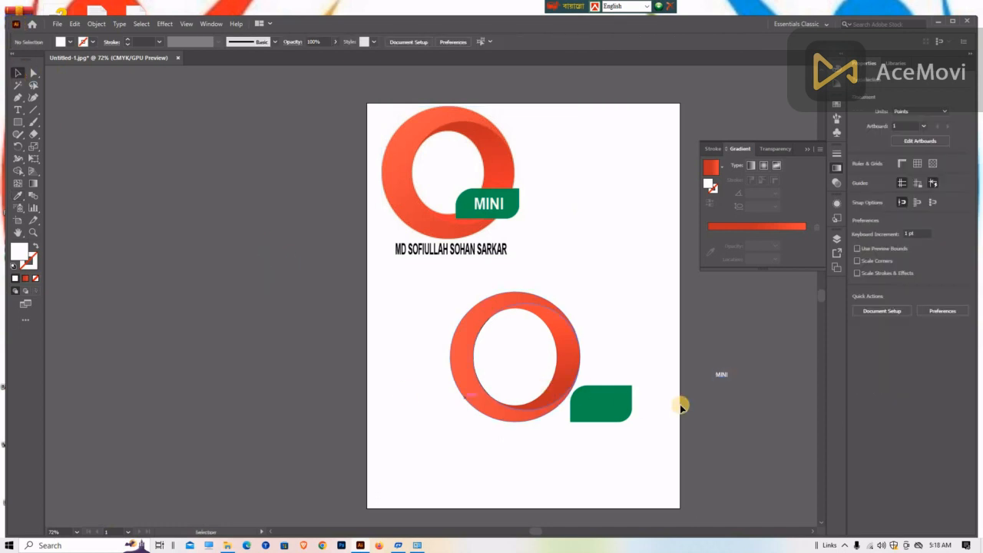
# - Fit the MINI text onto the green badge at about 31.8 pt and group it with the badge
pyautogui.moveTo(731, 374); pyautogui.dragTo(596, 405)
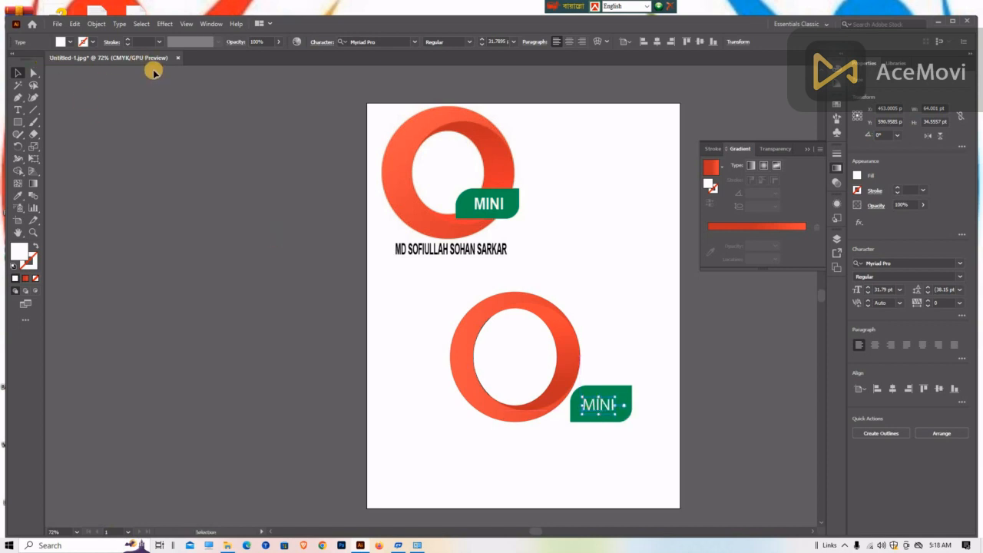
pyautogui.click(228, 182)
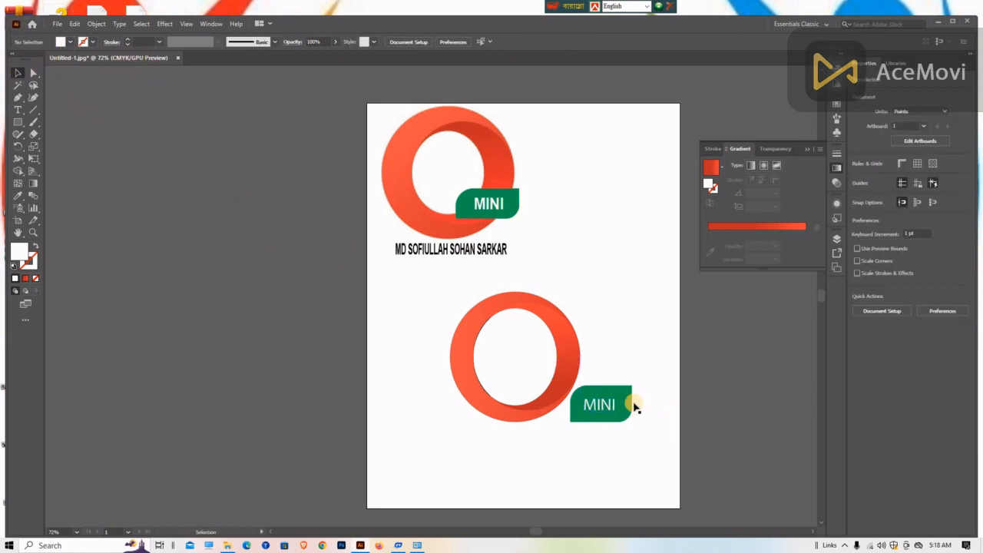
pyautogui.moveTo(622, 427); pyautogui.dragTo(606, 411)
pyautogui.rightClick(610, 411)
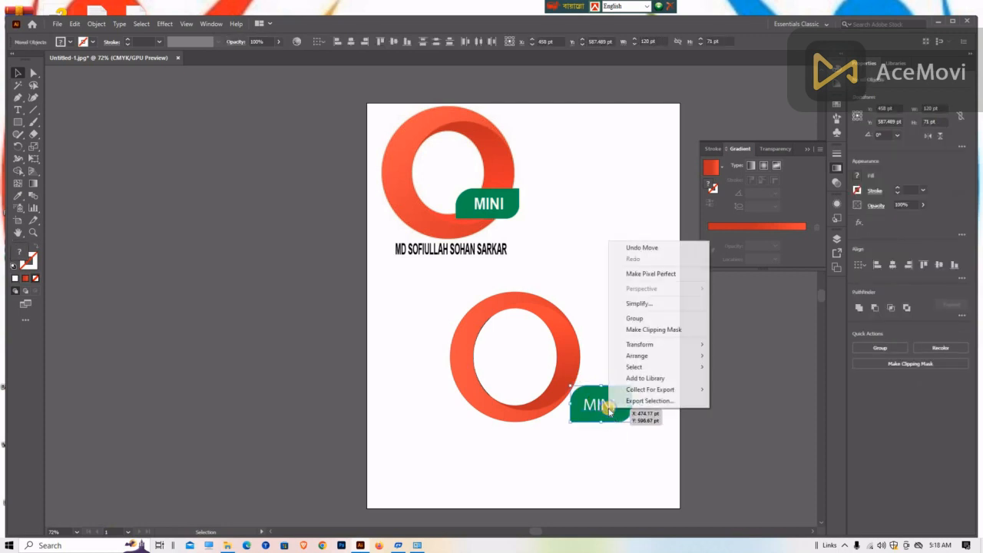
pyautogui.click(663, 319)
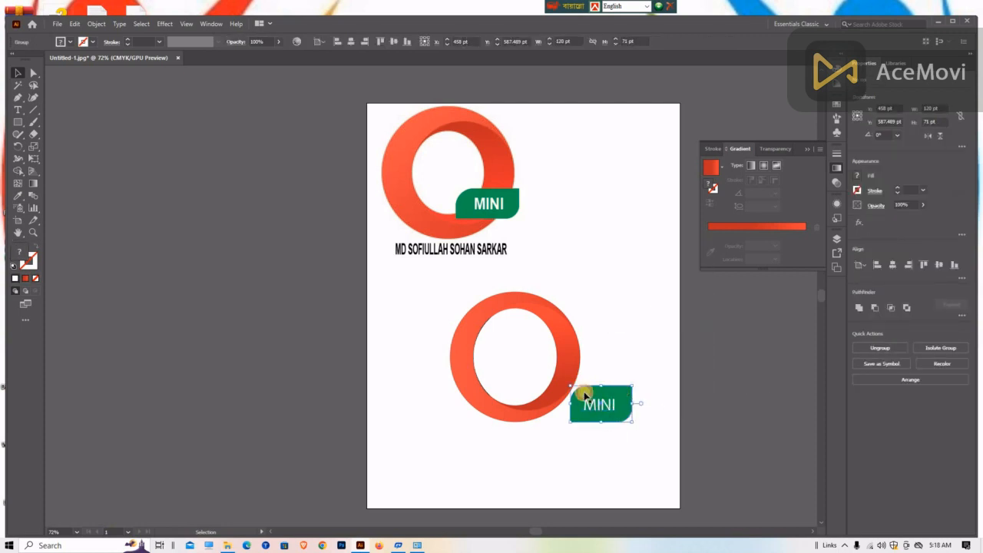
# - Shrink the badge group to about 116 × 59 pt and place it over the ring's lower-right part
pyautogui.click(570, 432)
pyautogui.moveTo(605, 410); pyautogui.dragTo(555, 388)
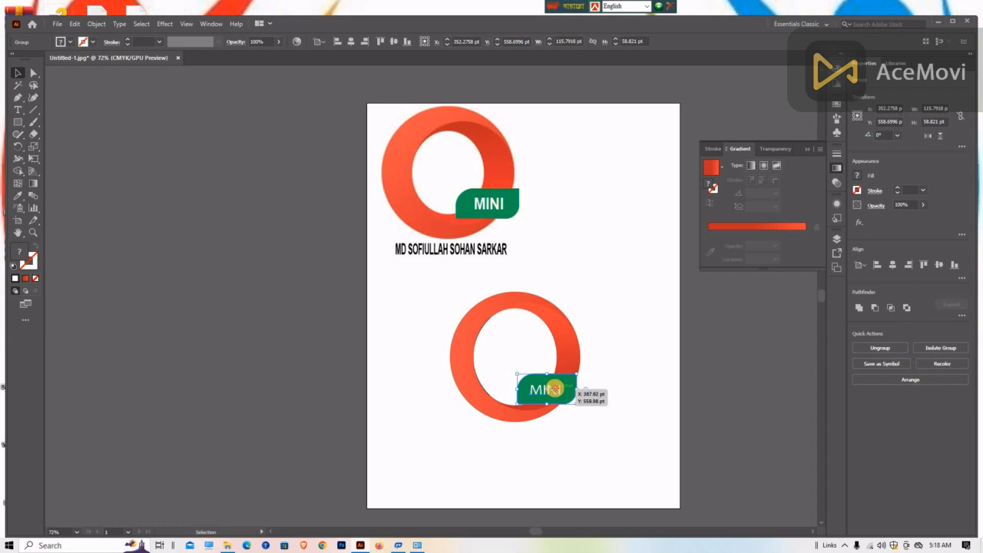
pyautogui.click(621, 398)
# - Group the ring pieces and the MINI badge into one logo
pyautogui.moveTo(599, 440); pyautogui.dragTo(645, 476)
pyautogui.rightClick(579, 359)
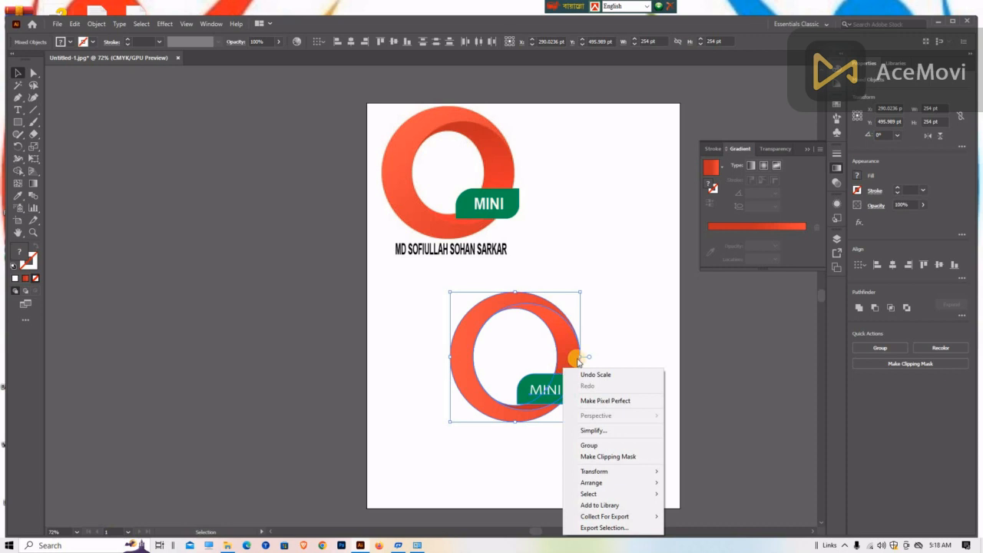
pyautogui.click(590, 446)
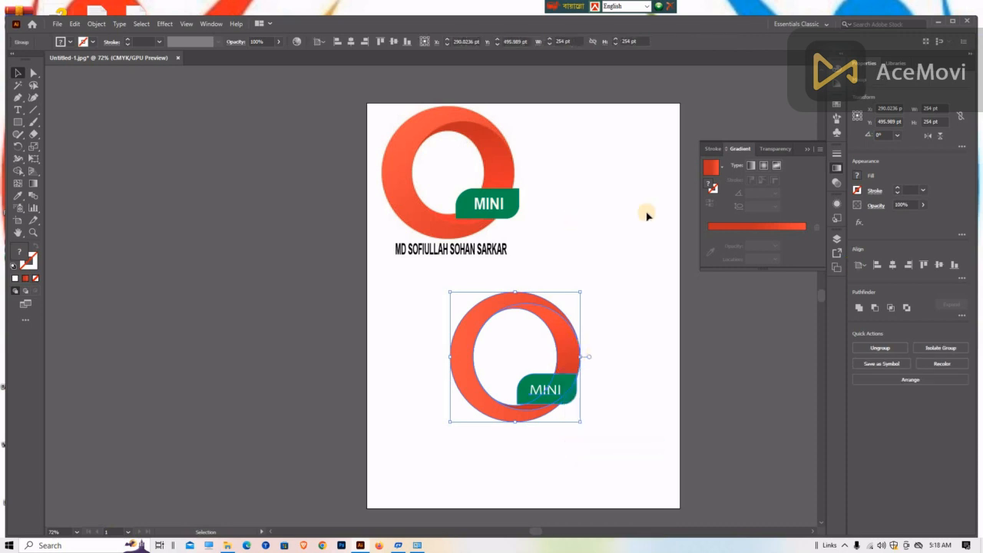
pyautogui.click(95, 24)
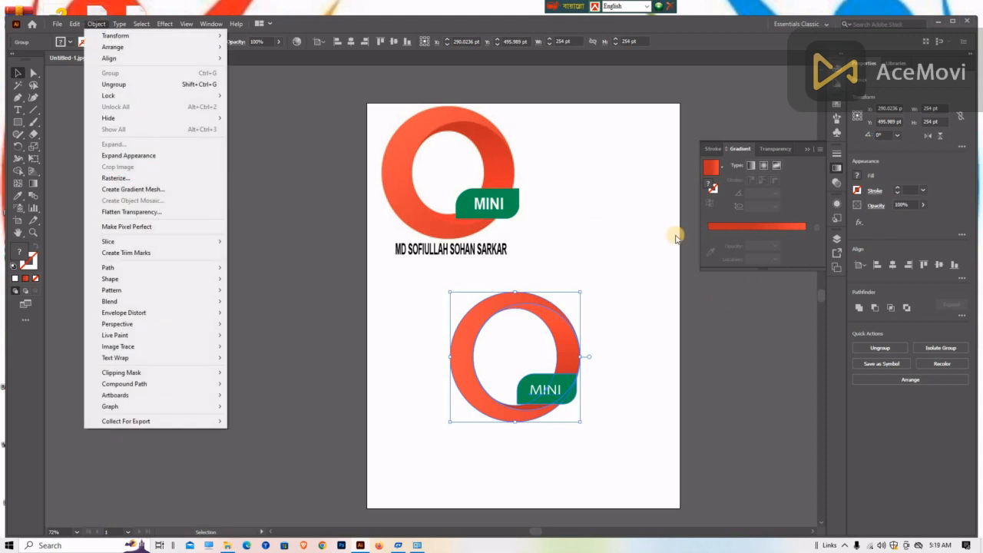
pyautogui.click(640, 239)
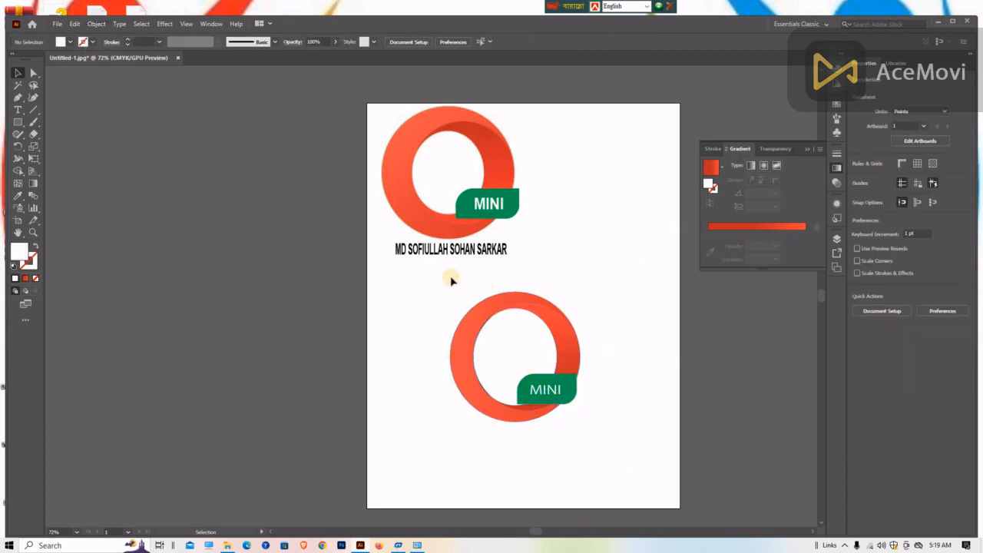
pyautogui.moveTo(436, 303); pyautogui.dragTo(615, 428)
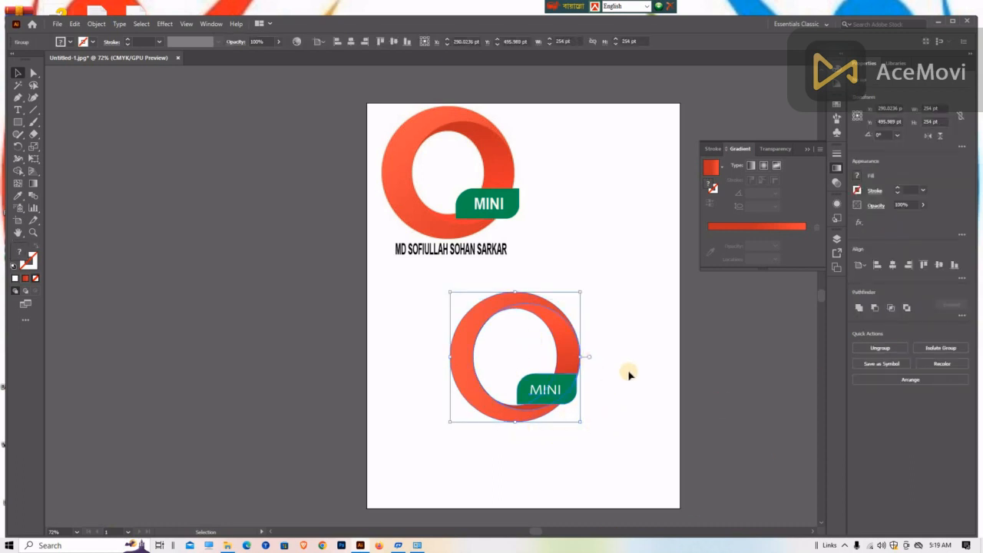
pyautogui.click(581, 262)
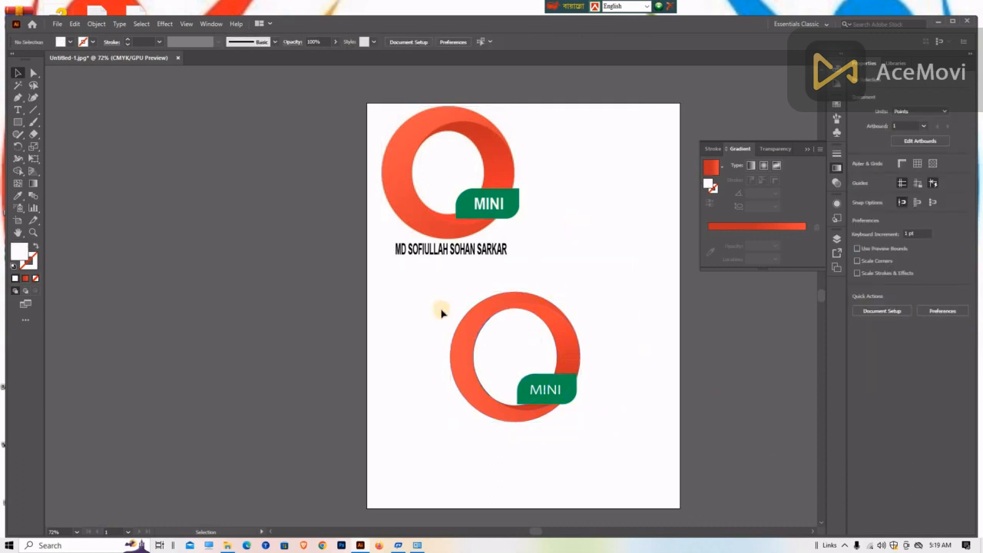